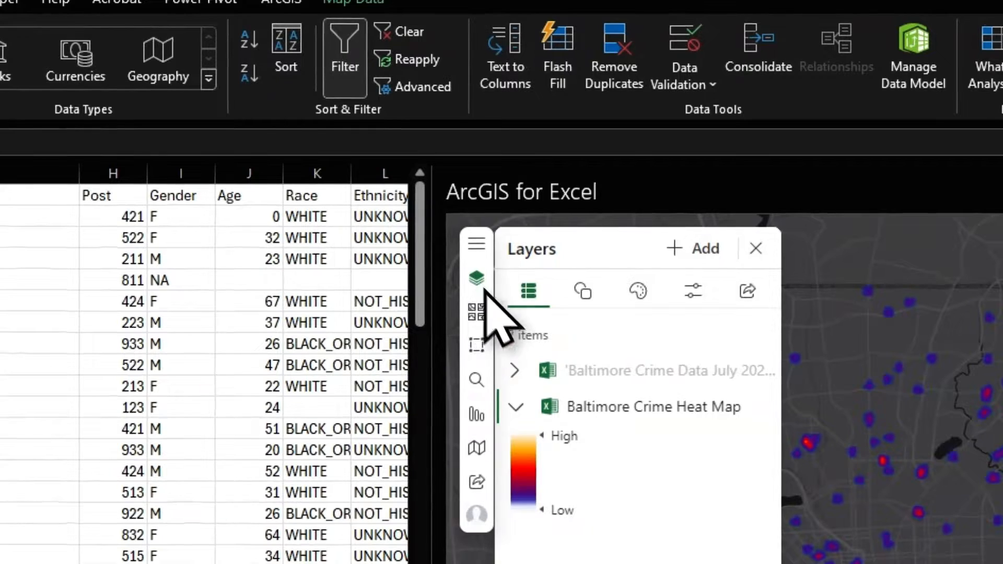
- Collapse the heat map legend and show the Baltimore Crime Heat Map's Style options
{"action": "left_click", "coordinate": [516, 407]}
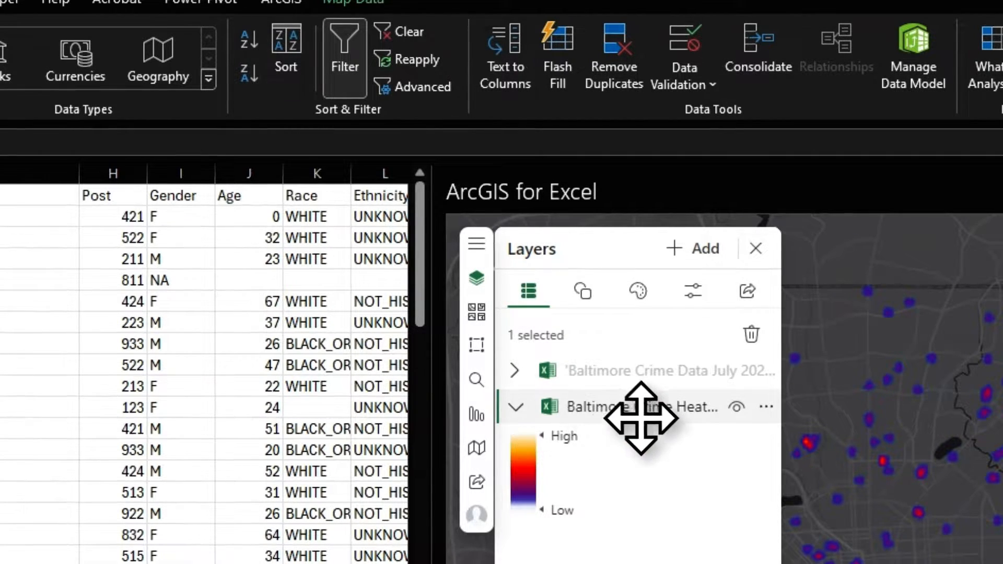
{"action": "left_click", "coordinate": [648, 294]}
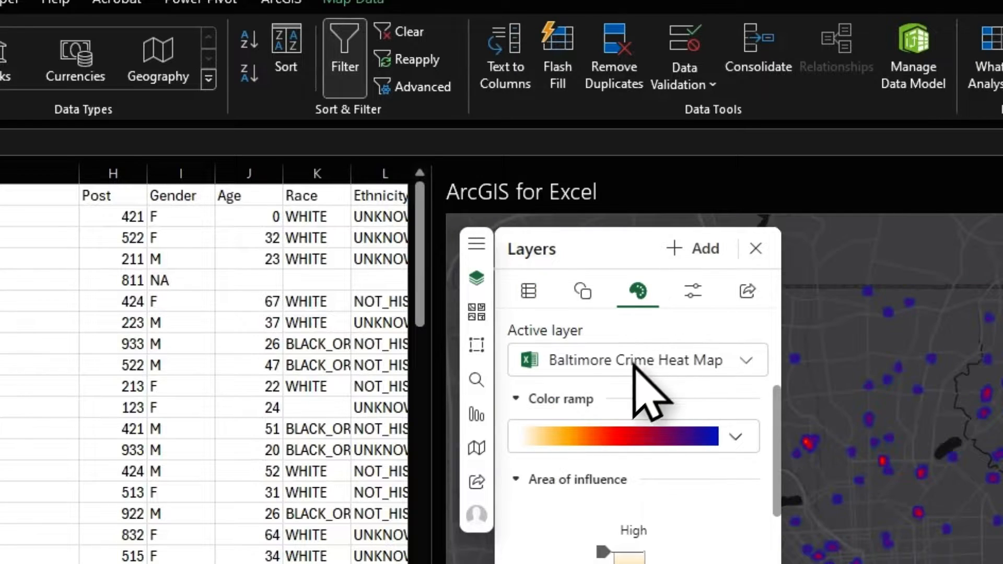
- Switch the crime layer's symbol type to Location and back to Heat map twice, then pan
{"action": "left_click", "coordinate": [583, 291]}
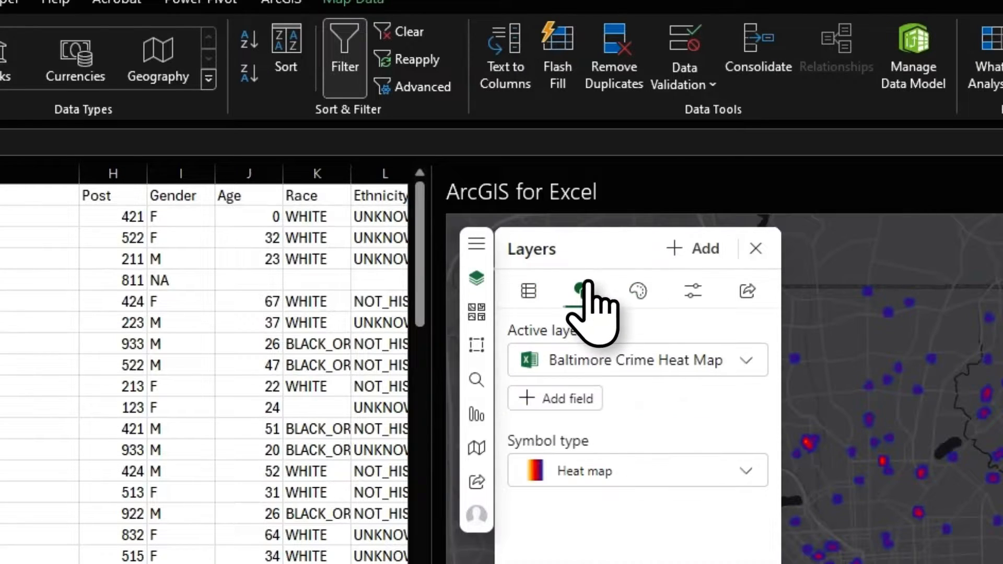
{"action": "left_click", "coordinate": [632, 484]}
{"action": "left_click", "coordinate": [633, 509]}
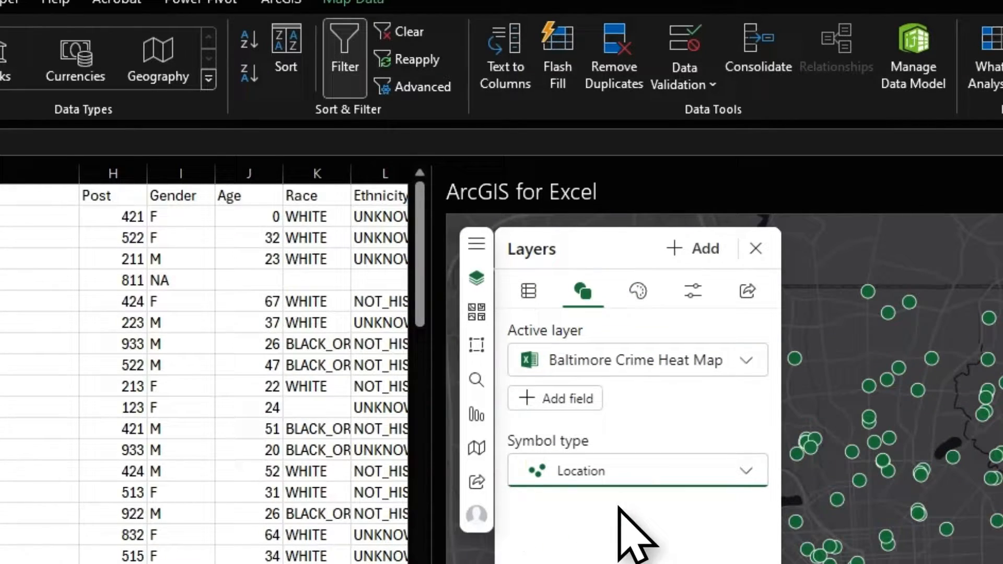
{"action": "left_click", "coordinate": [631, 482]}
{"action": "left_click", "coordinate": [618, 538]}
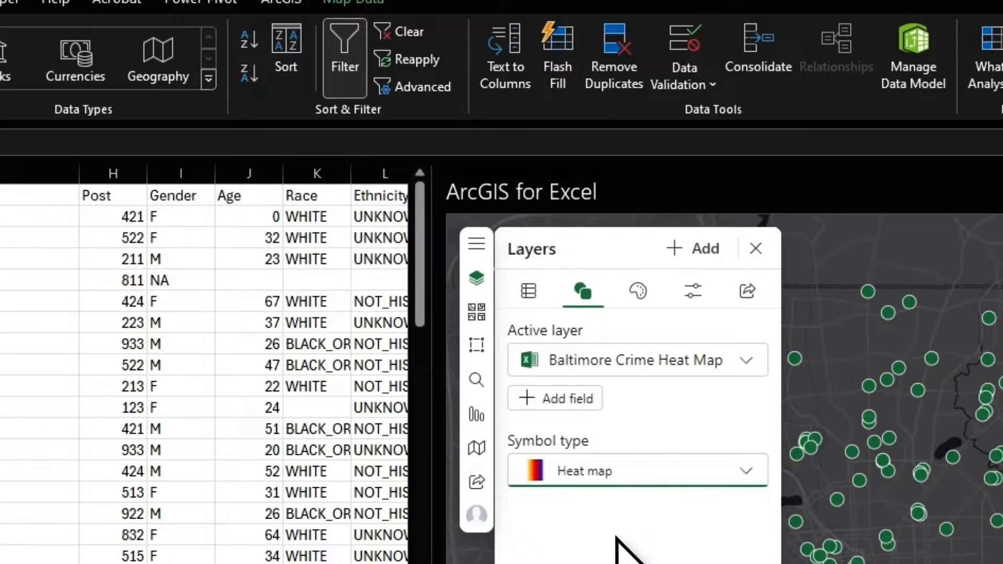
{"action": "left_click", "coordinate": [621, 478]}
{"action": "left_click", "coordinate": [608, 511]}
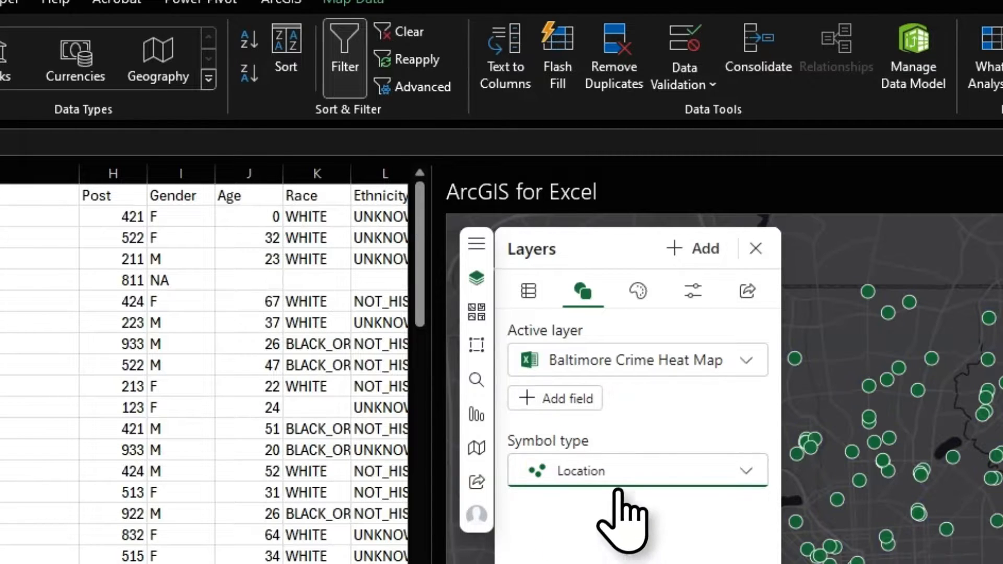
{"action": "left_click", "coordinate": [624, 483]}
{"action": "left_click", "coordinate": [613, 535]}
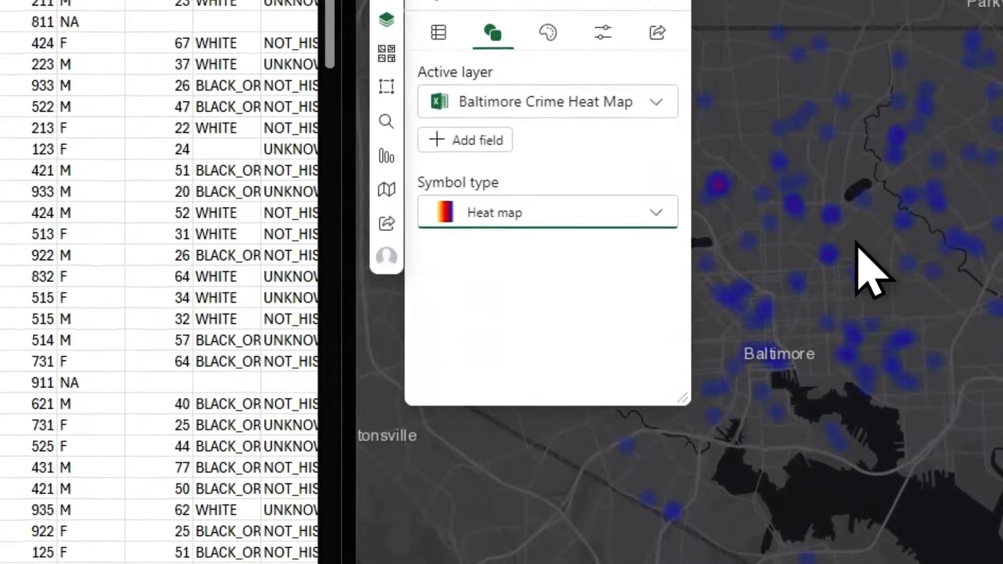
{"action": "left_click_drag", "start_coordinate": [868, 276], "coordinate": [957, 329]}
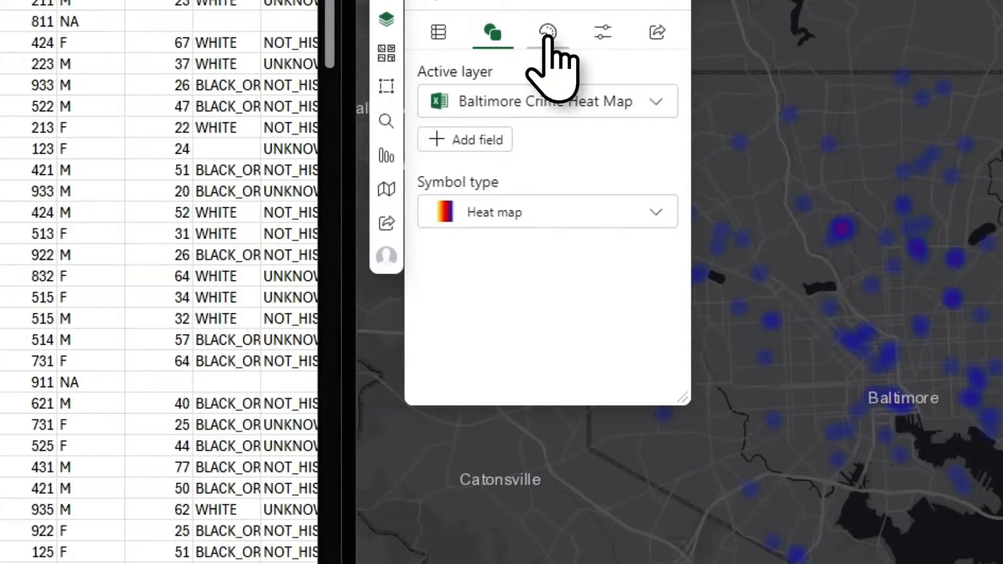
- Preview the yellow-to-magenta ramp, then apply the yellow-red-blue colour ramp to the heat map
{"action": "left_click", "coordinate": [548, 31]}
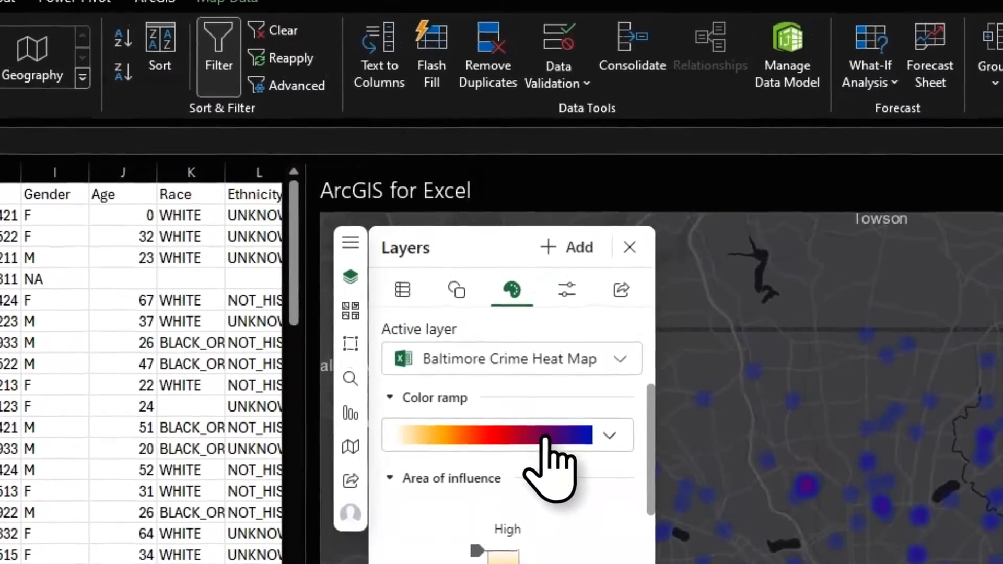
{"action": "left_click", "coordinate": [581, 181]}
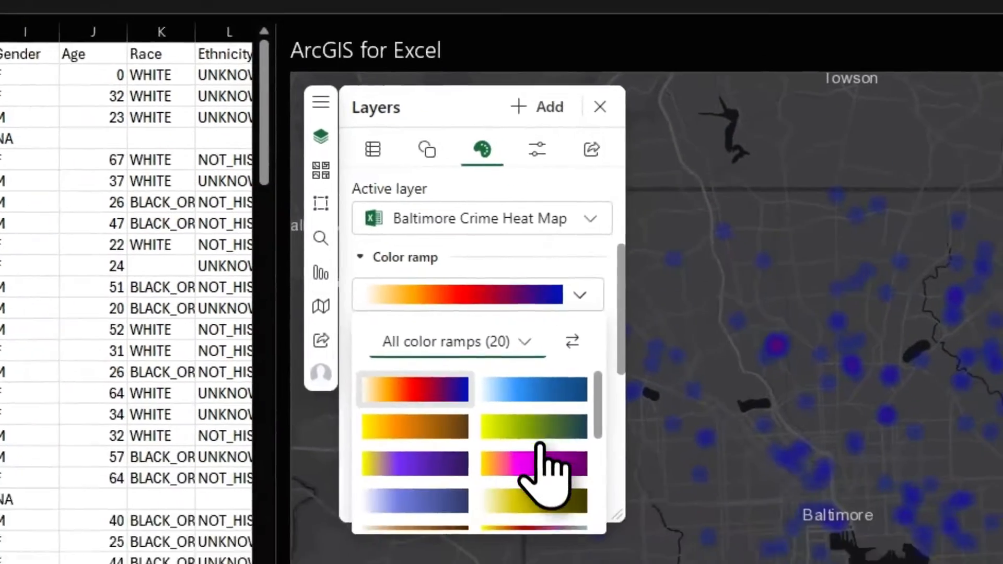
{"action": "left_click", "coordinate": [541, 462]}
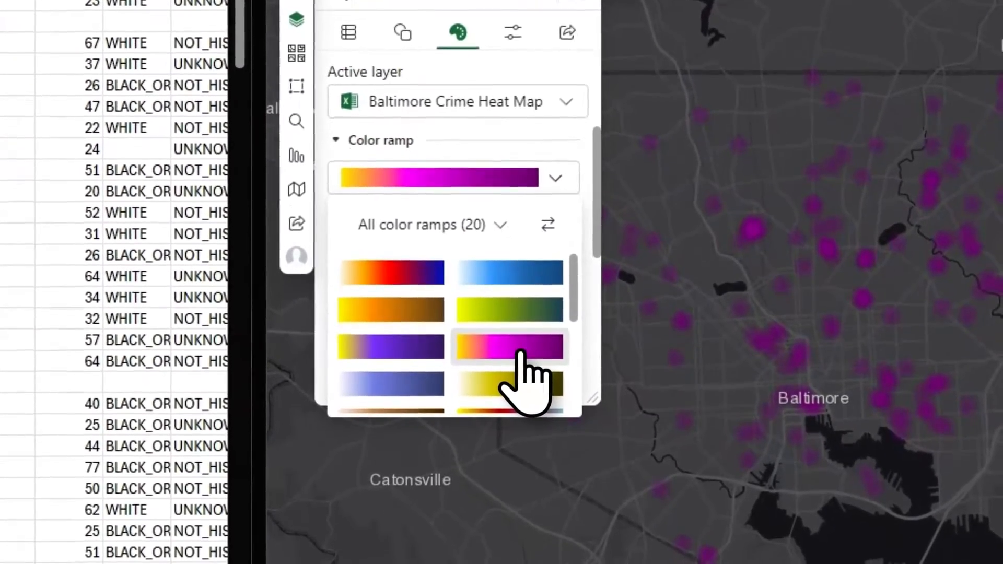
{"action": "scroll", "coordinate": [521, 330], "scroll_direction": "down", "scroll_amount": 1}
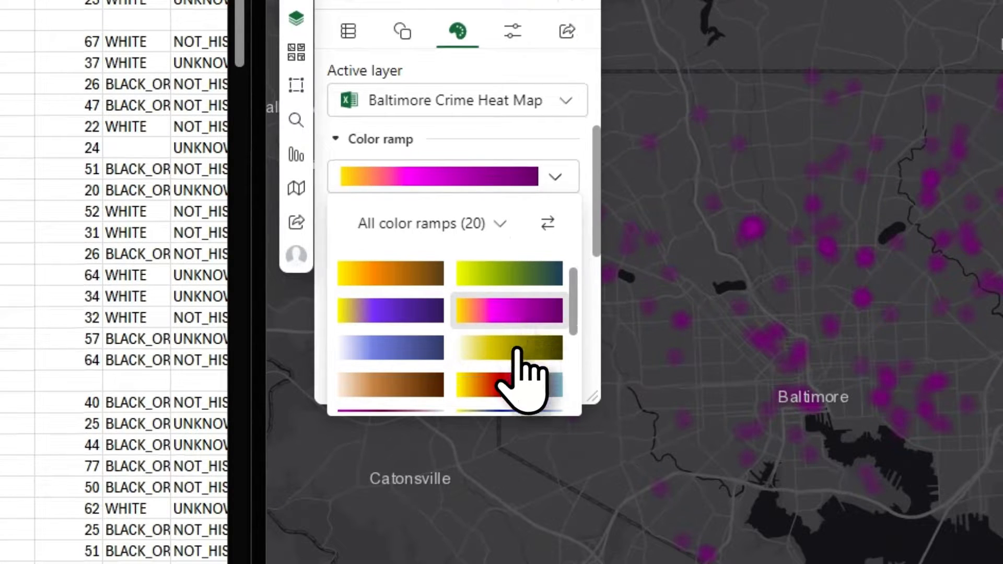
{"action": "left_click", "coordinate": [517, 387]}
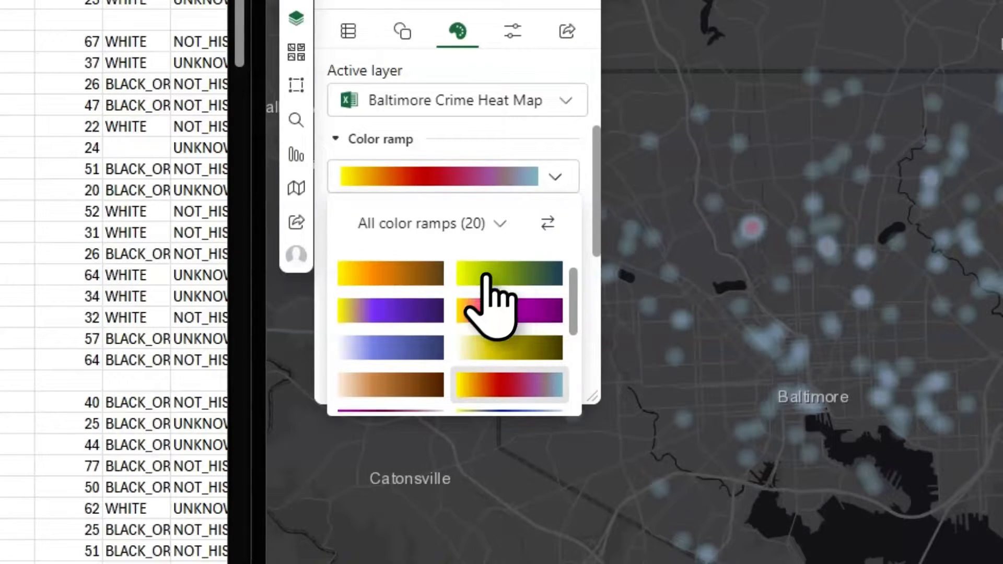
{"action": "left_click", "coordinate": [520, 150]}
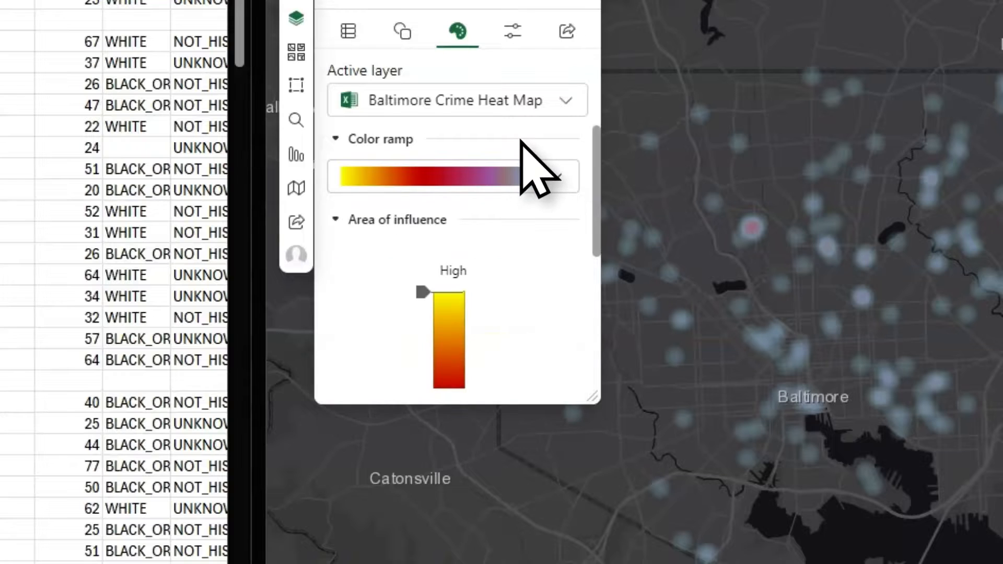
{"action": "scroll", "coordinate": [491, 297], "scroll_direction": "down", "scroll_amount": 2}
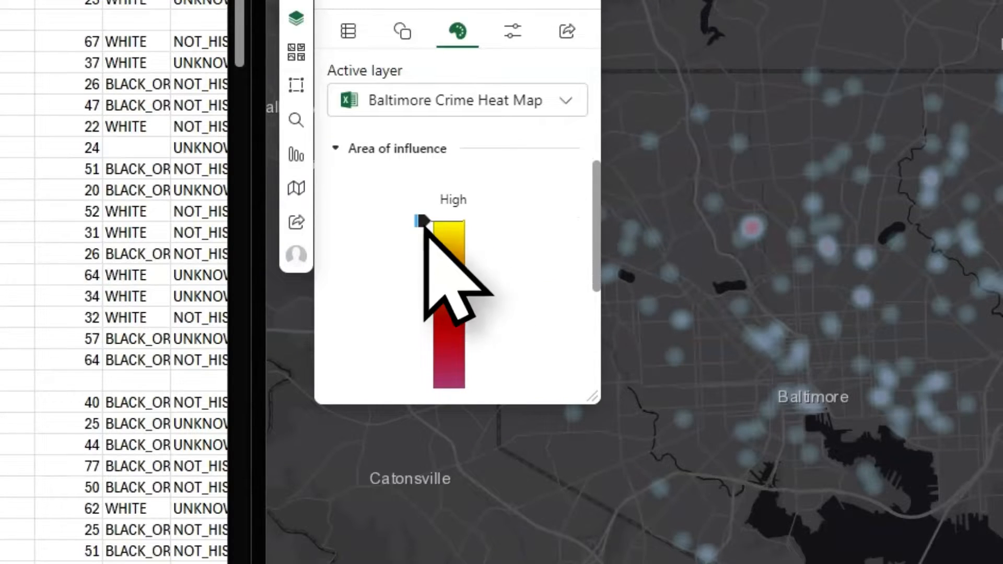
- Lower the High threshold of the heat map's area of influence
{"action": "left_click_drag", "start_coordinate": [421, 217], "coordinate": [424, 287]}
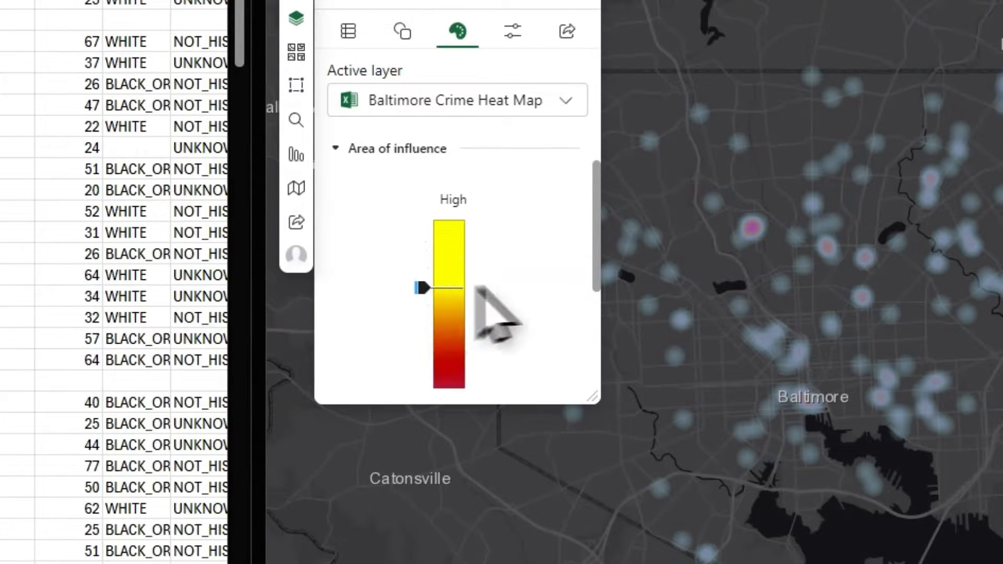
{"action": "scroll", "coordinate": [817, 287], "scroll_direction": "up", "scroll_amount": 3}
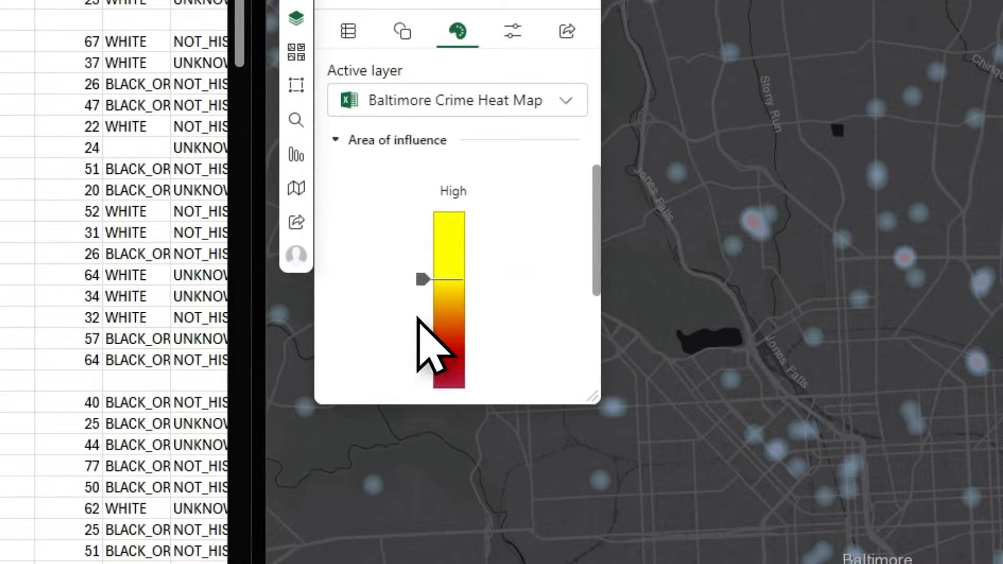
{"action": "scroll", "coordinate": [421, 329], "scroll_direction": "down", "scroll_amount": 3}
{"action": "mouse_move", "coordinate": [424, 283]}
{"action": "left_mouse_down"}
{"action": "mouse_move", "coordinate": [416, 250]}
{"action": "mouse_move", "coordinate": [418, 276]}
{"action": "left_mouse_up"}
{"action": "scroll", "coordinate": [426, 261], "scroll_direction": "up", "scroll_amount": 3}
{"action": "left_click_drag", "start_coordinate": [429, 238], "coordinate": [422, 209]}
{"action": "scroll", "coordinate": [396, 240], "scroll_direction": "down", "scroll_amount": 3}
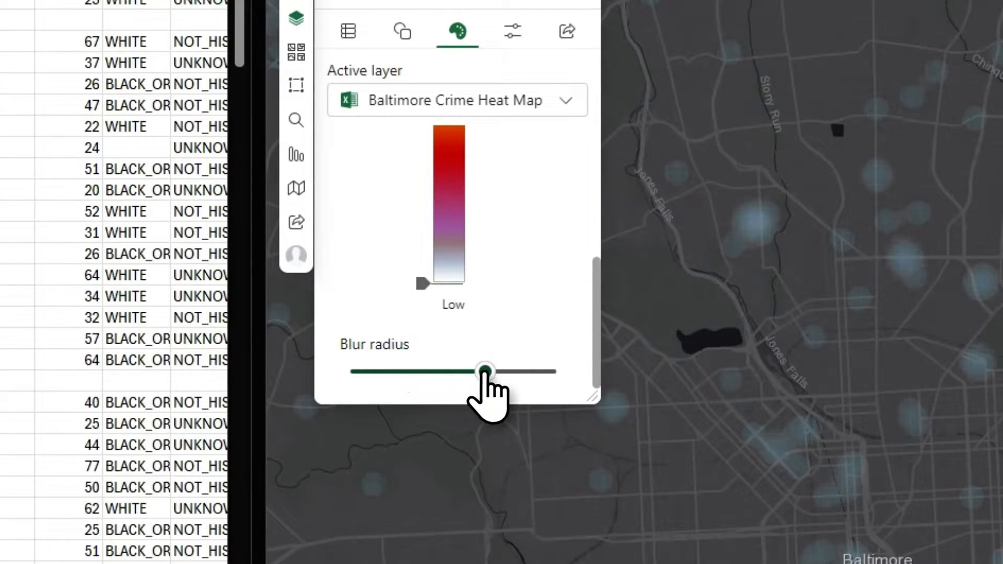
- Try a smaller blur radius, raise it to maximum, and view two crime records' details
{"action": "left_click_drag", "start_coordinate": [483, 372], "coordinate": [397, 372]}
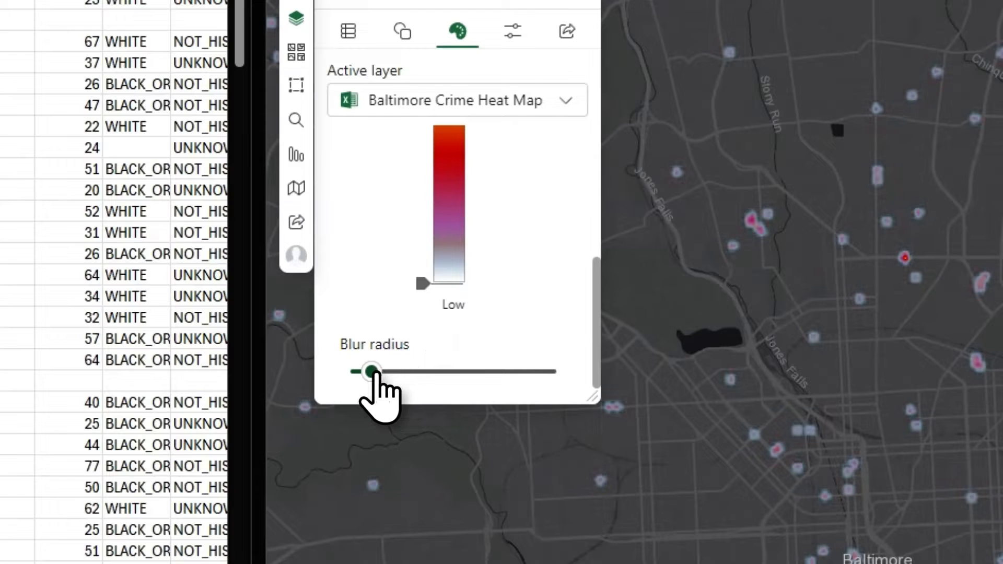
{"action": "scroll", "coordinate": [918, 358], "scroll_direction": "up", "scroll_amount": 5}
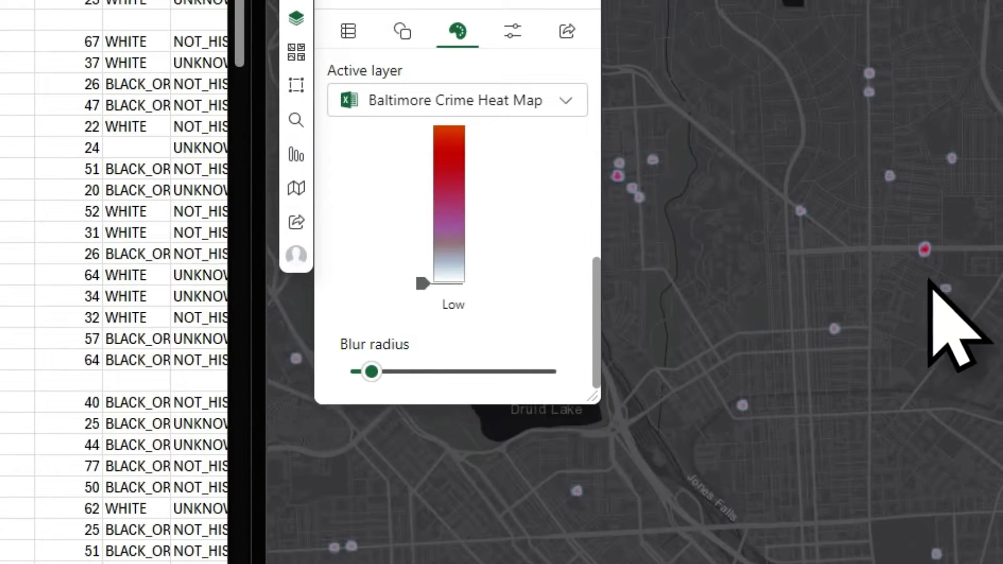
{"action": "scroll", "coordinate": [932, 325], "scroll_direction": "down", "scroll_amount": 5}
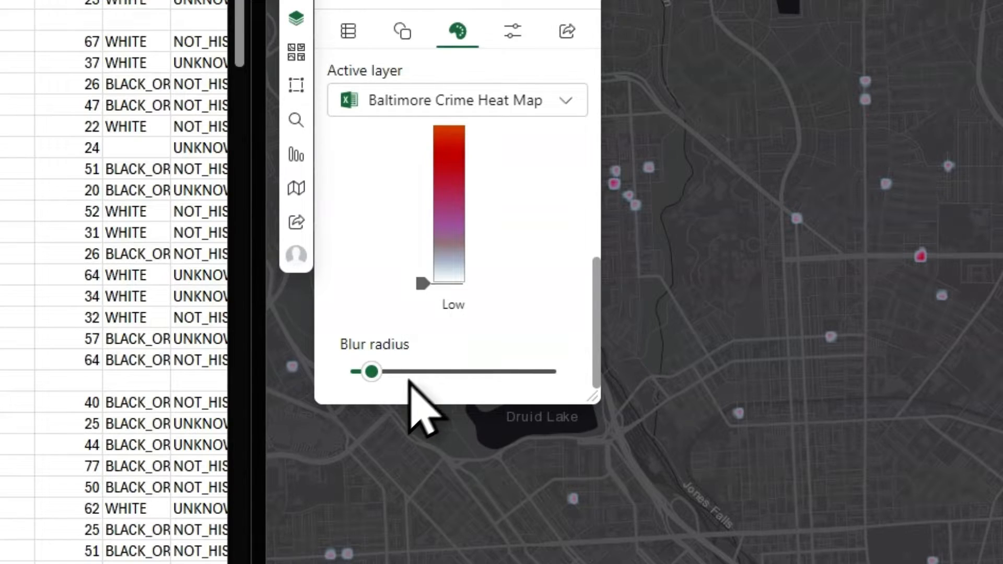
{"action": "left_click_drag", "start_coordinate": [371, 371], "coordinate": [550, 373]}
{"action": "scroll", "coordinate": [786, 365], "scroll_direction": "down", "scroll_amount": 3}
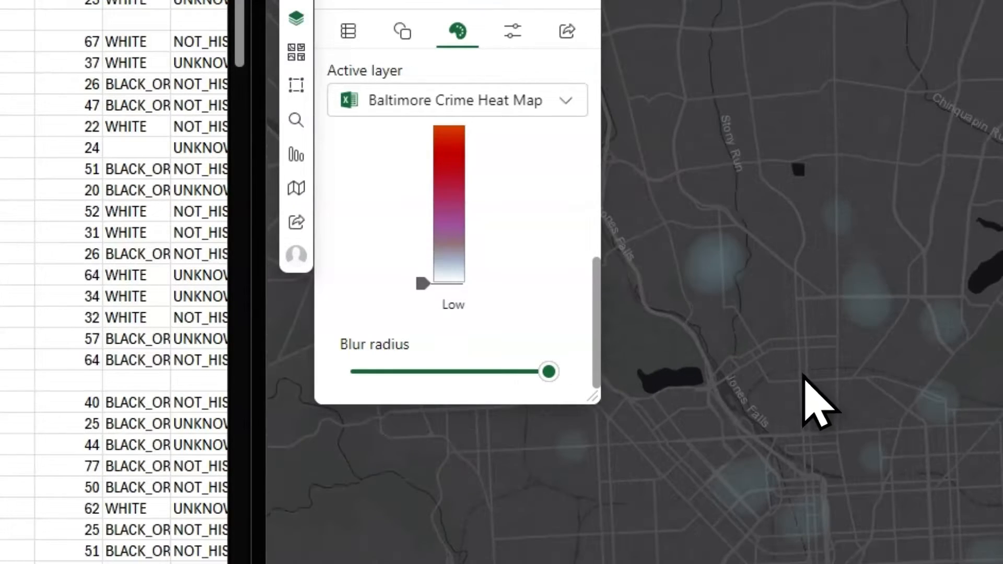
{"action": "left_click", "coordinate": [803, 386]}
{"action": "scroll", "coordinate": [772, 460], "scroll_direction": "down", "scroll_amount": 3}
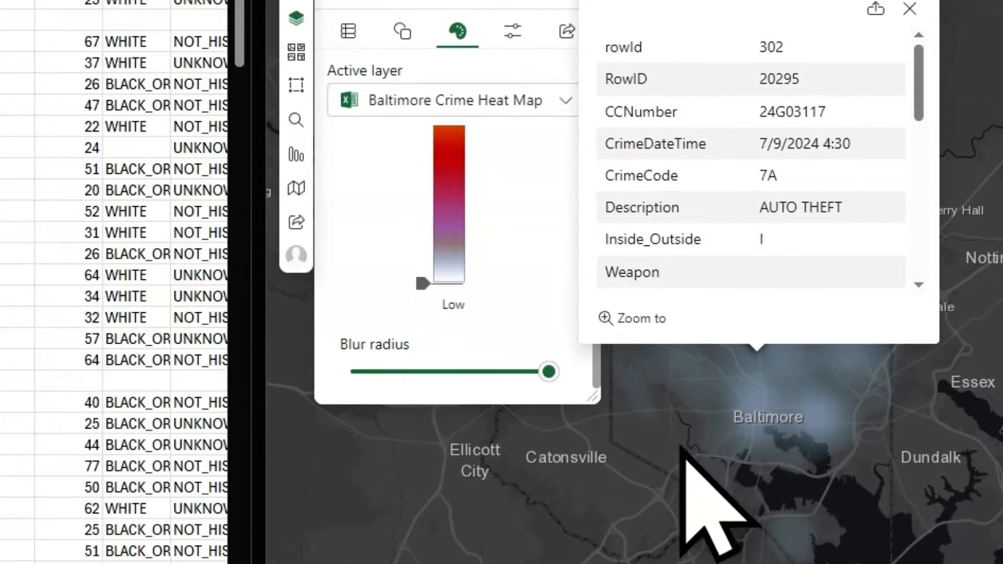
{"action": "left_click", "coordinate": [674, 444]}
- Close the crime record popup and cut the blur radius to about a third
{"action": "left_click", "coordinate": [854, 138]}
{"action": "scroll", "coordinate": [817, 235], "scroll_direction": "up", "scroll_amount": 5}
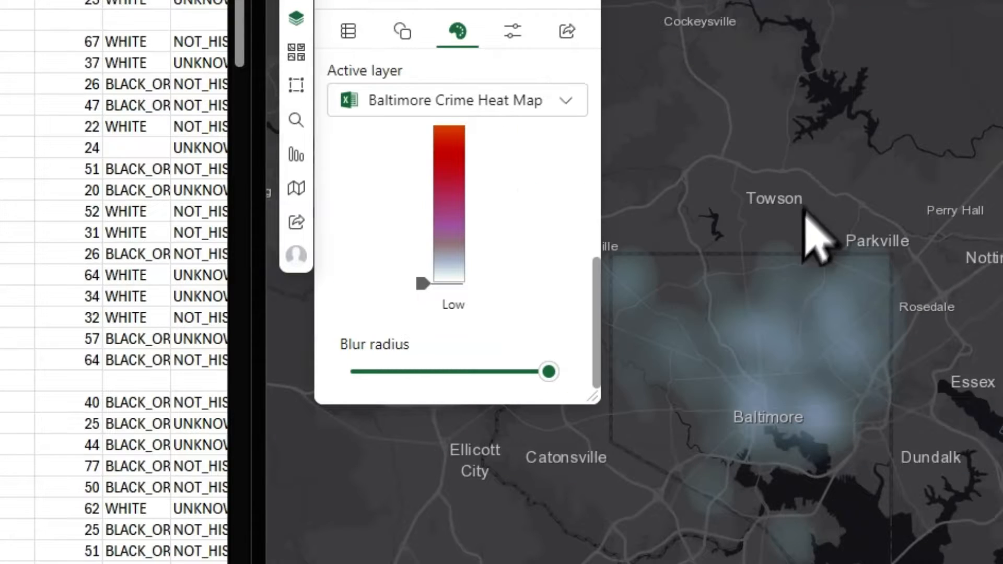
{"action": "left_click_drag", "start_coordinate": [549, 372], "coordinate": [435, 372]}
{"action": "scroll", "coordinate": [428, 247], "scroll_direction": "up", "scroll_amount": 3}
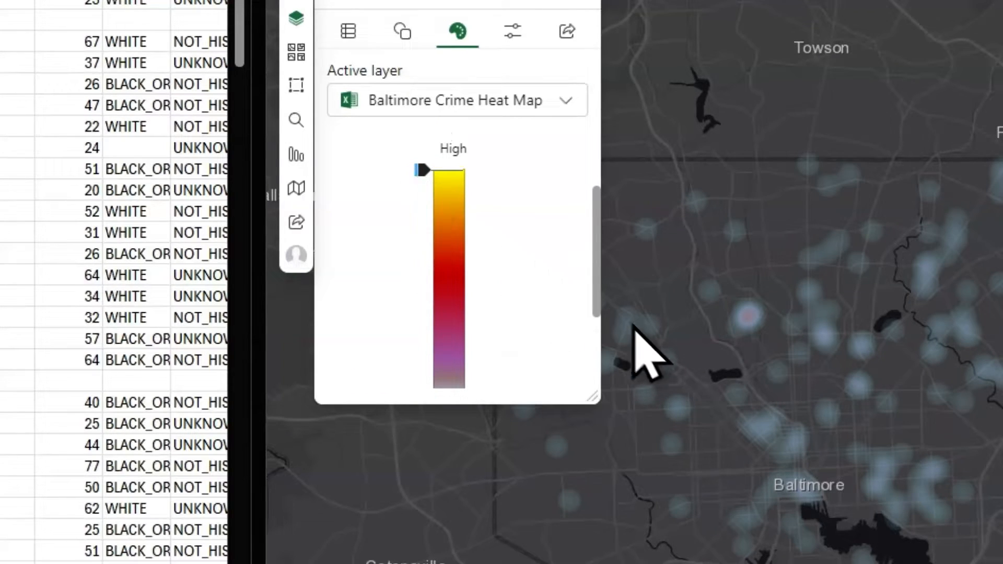
- Preview the orange-magenta-purple ramp on the heat map, then revert to the yellow-red-blue ramp
{"action": "scroll", "coordinate": [517, 214], "scroll_direction": "up", "scroll_amount": 3}
{"action": "left_click", "coordinate": [498, 180]}
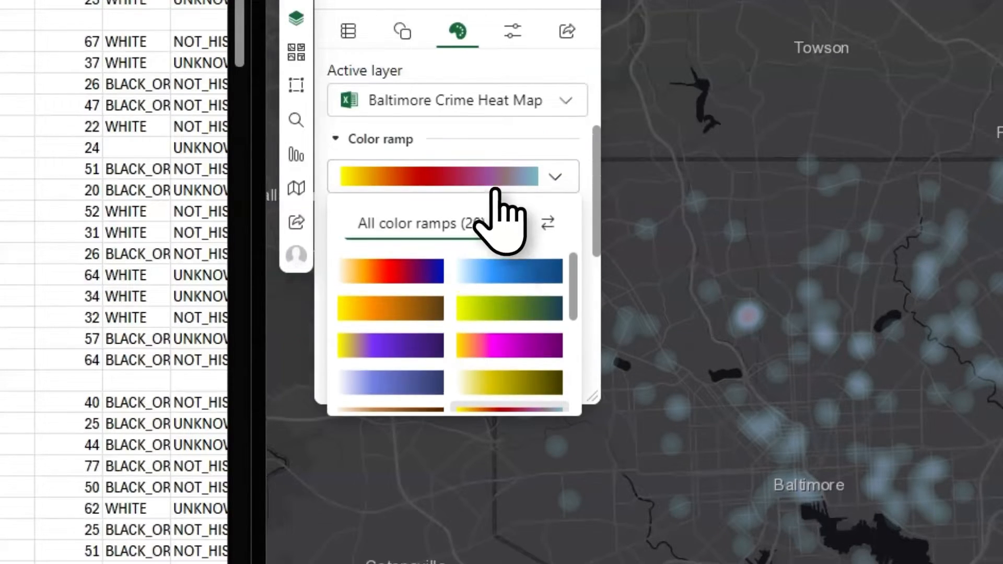
{"action": "left_click", "coordinate": [517, 346]}
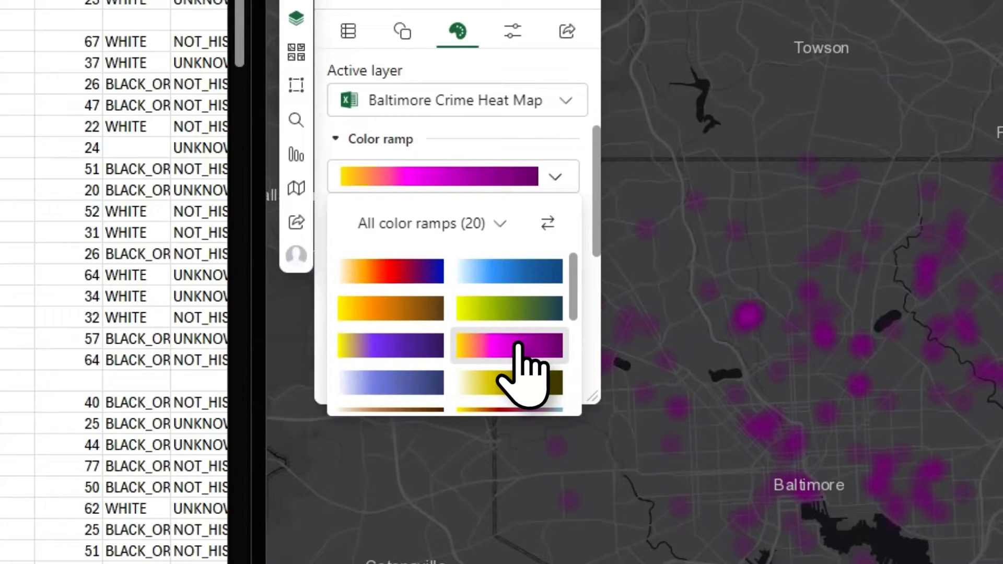
{"action": "scroll", "coordinate": [466, 350], "scroll_direction": "down", "scroll_amount": 2}
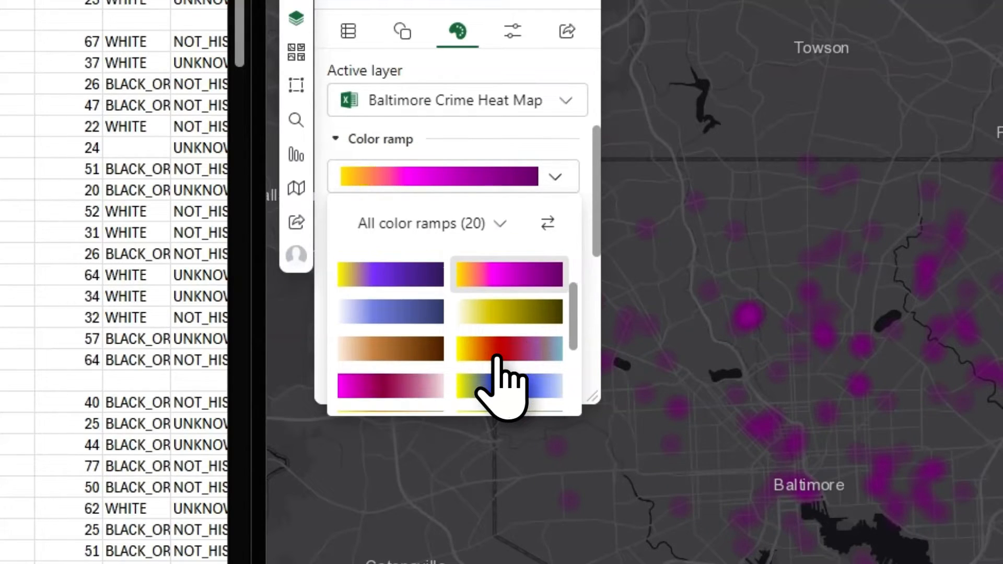
{"action": "left_click", "coordinate": [495, 355]}
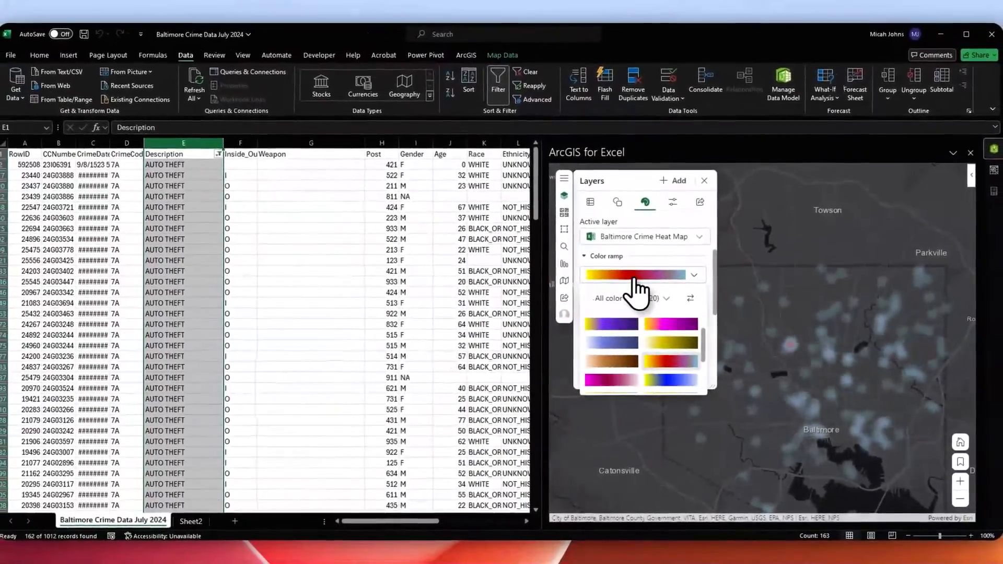
{"action": "scroll", "coordinate": [601, 278], "scroll_direction": "down", "scroll_amount": 1}
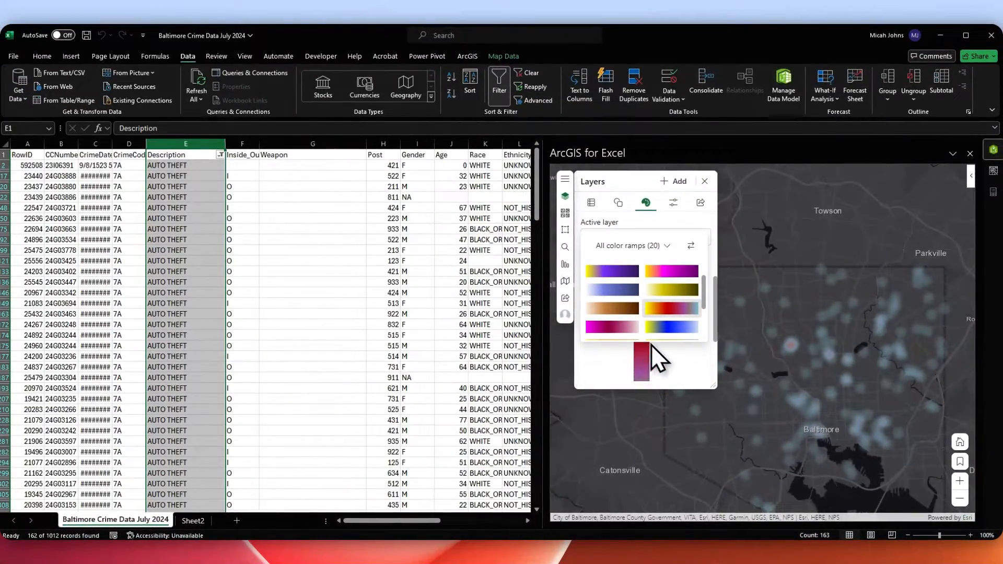
{"action": "scroll", "coordinate": [662, 340], "scroll_direction": "up", "scroll_amount": 2}
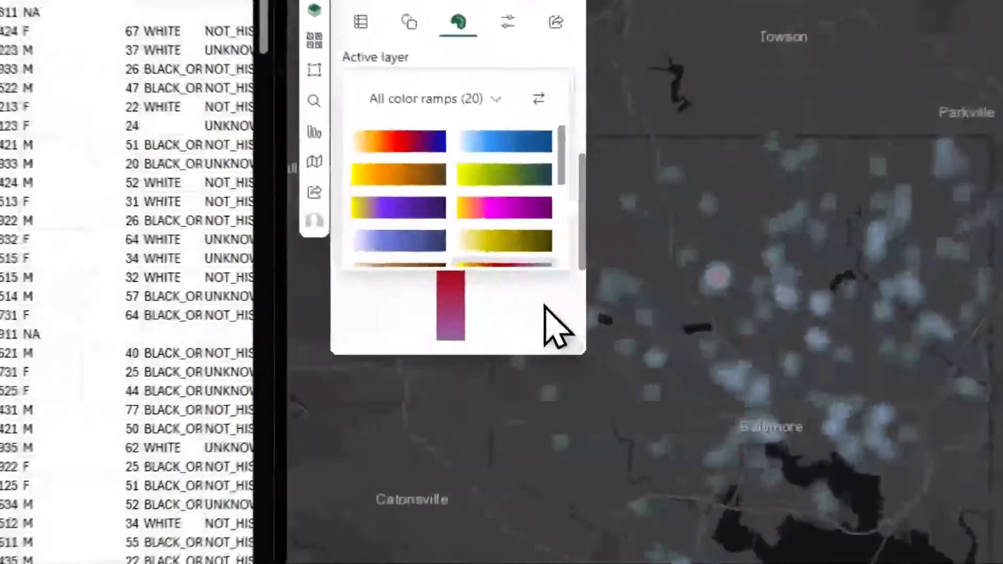
{"action": "left_click", "coordinate": [691, 360]}
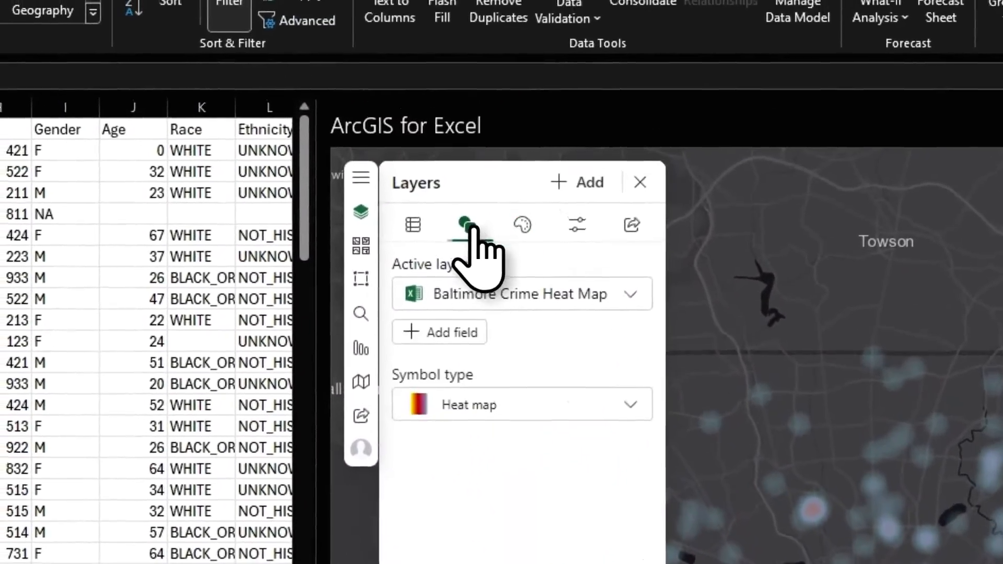
- Show the layer list and try moving the Baltimore Crime Heat Map row in the layer order
{"action": "left_click", "coordinate": [394, 169]}
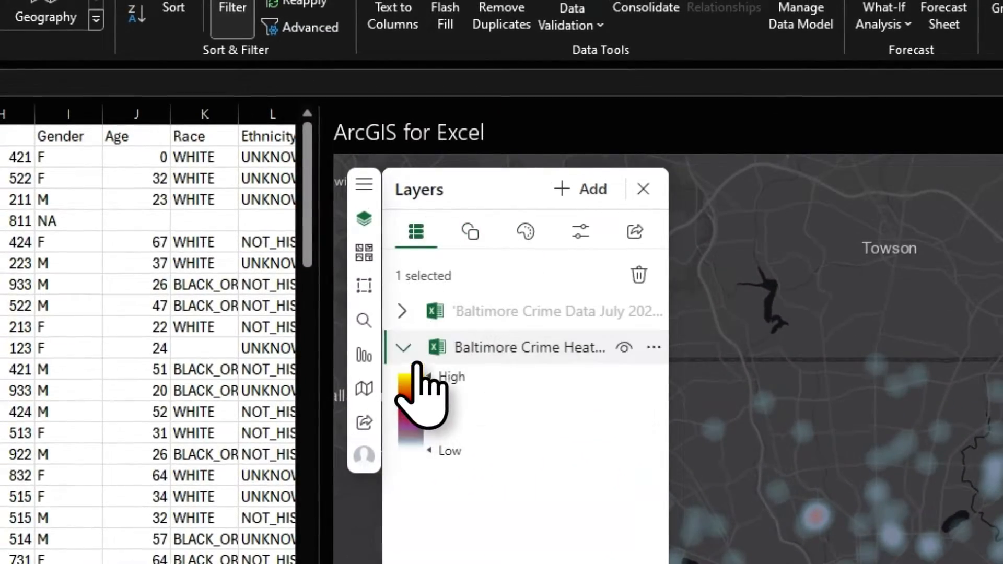
{"action": "left_click_drag", "start_coordinate": [484, 349], "coordinate": [500, 333]}
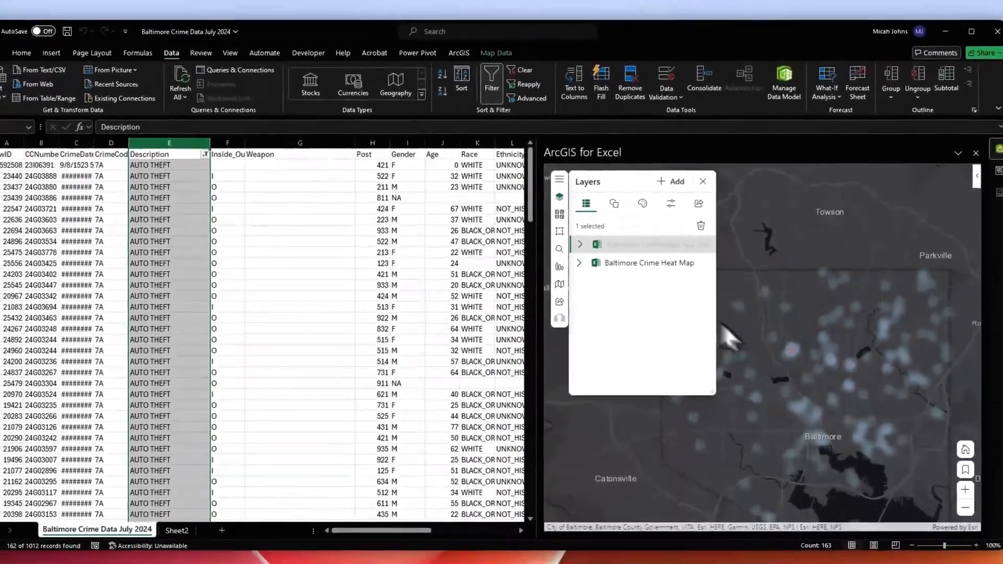
{"action": "scroll", "coordinate": [829, 515], "scroll_direction": "up", "scroll_amount": 4}
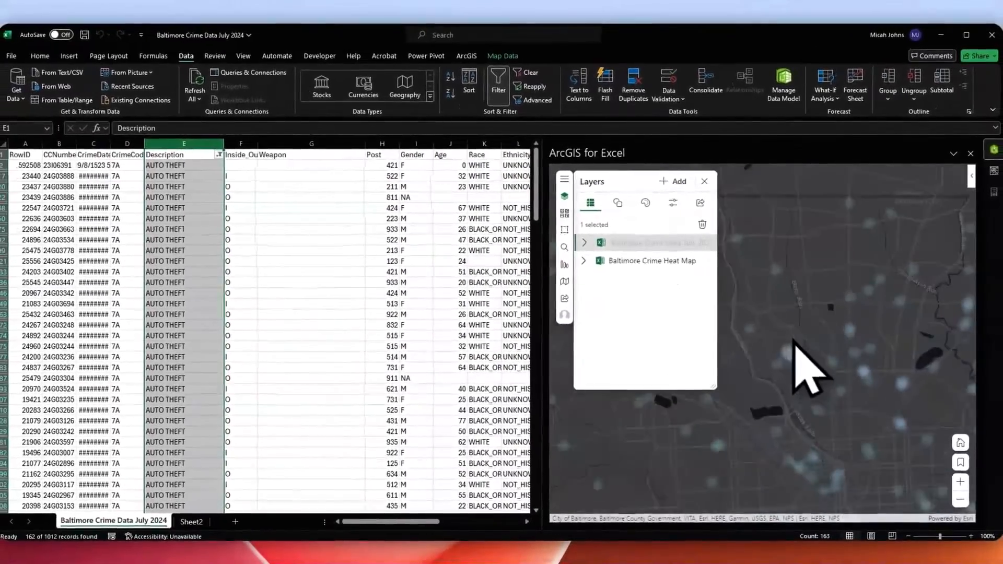
{"action": "scroll", "coordinate": [797, 359], "scroll_direction": "up", "scroll_amount": 3}
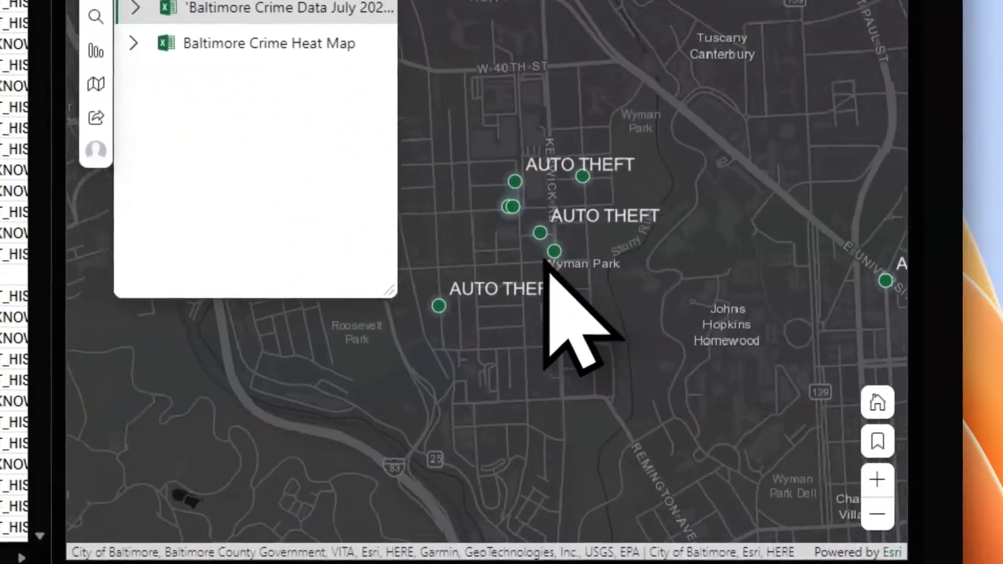
{"action": "scroll", "coordinate": [562, 161], "scroll_direction": "up", "scroll_amount": 2}
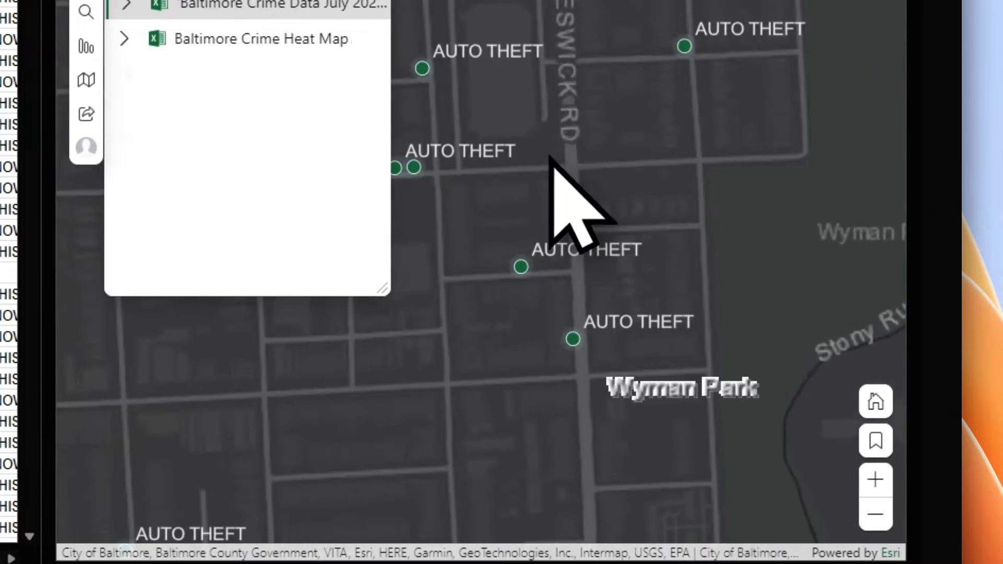
{"action": "left_click", "coordinate": [634, 230]}
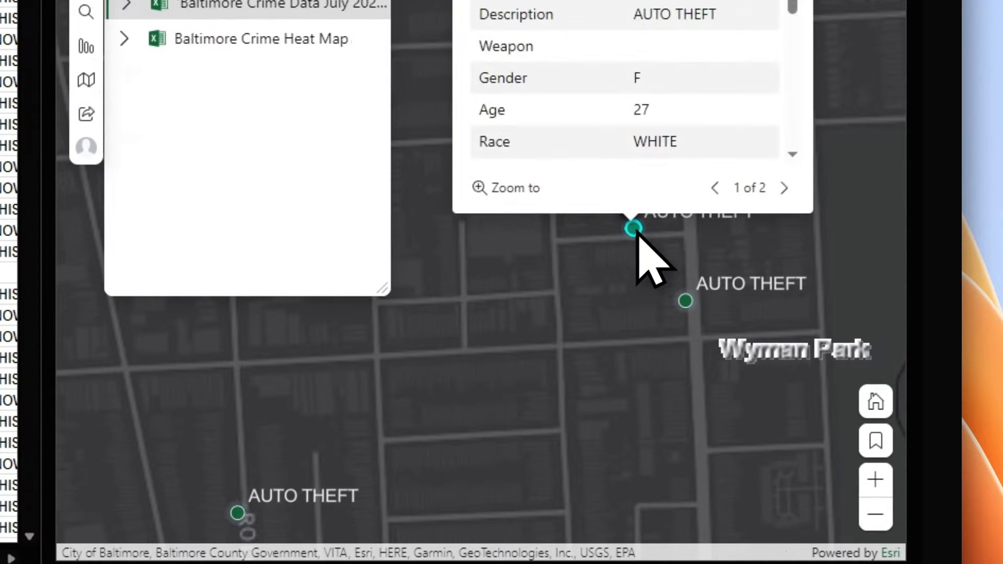
{"action": "left_click_drag", "start_coordinate": [580, 235], "coordinate": [545, 331]}
{"action": "left_click", "coordinate": [749, 213]}
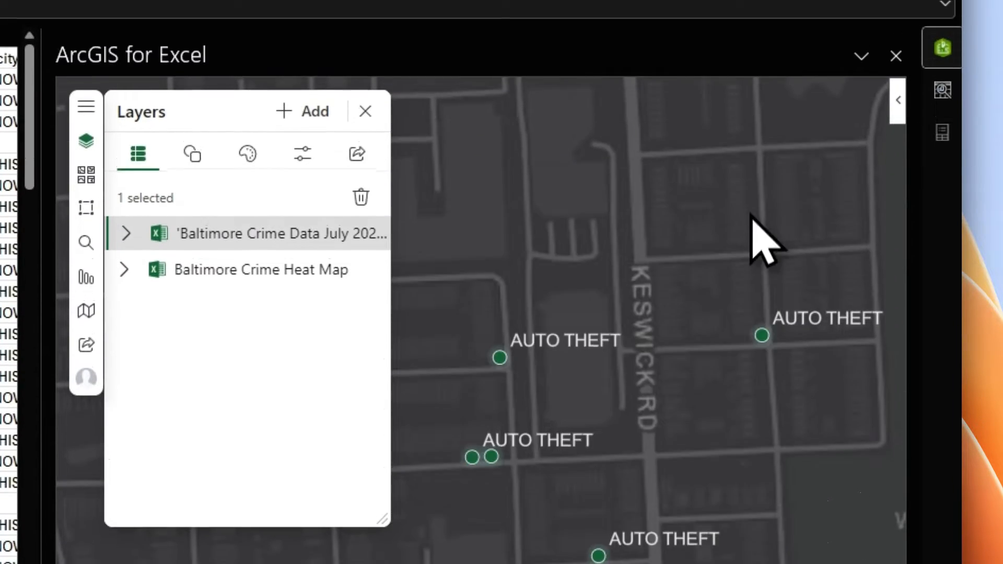
{"action": "scroll", "coordinate": [762, 510], "scroll_direction": "down", "scroll_amount": 5}
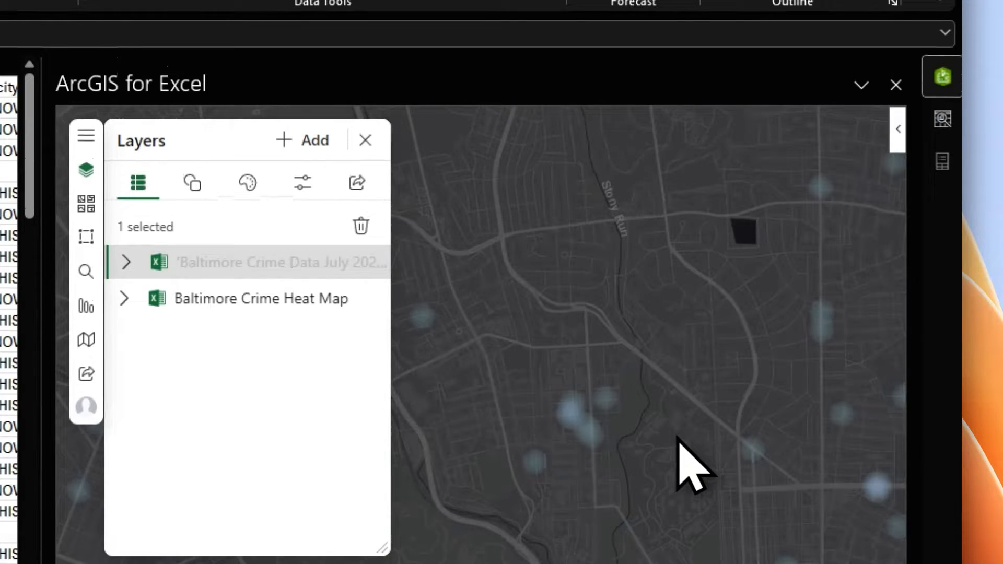
{"action": "left_click_drag", "start_coordinate": [702, 465], "coordinate": [621, 426]}
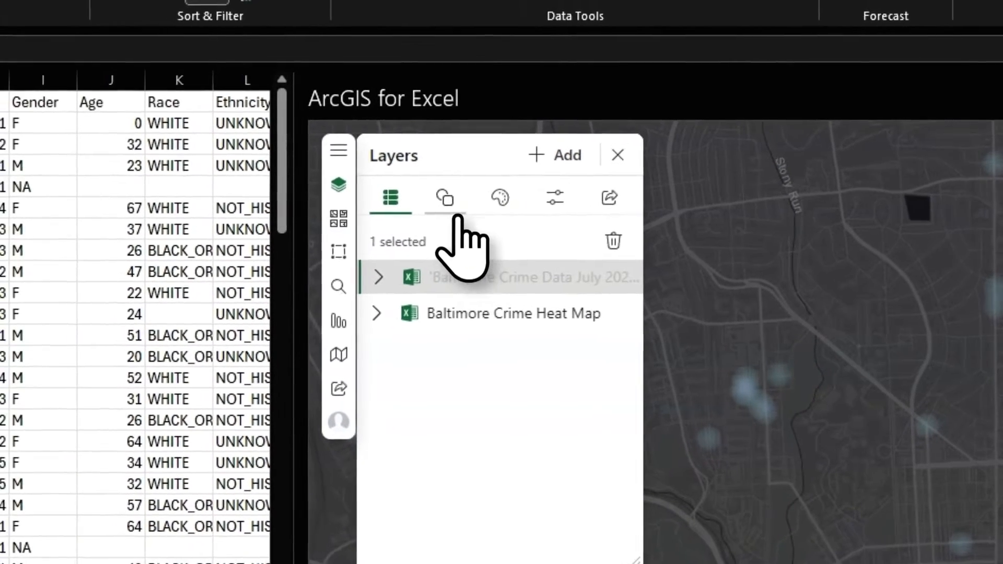
- Expand the crime data layer's Visible range (Neighborhood to Room) and zoom the map to test it
{"action": "left_click", "coordinate": [193, 182]}
{"action": "left_click", "coordinate": [508, 205]}
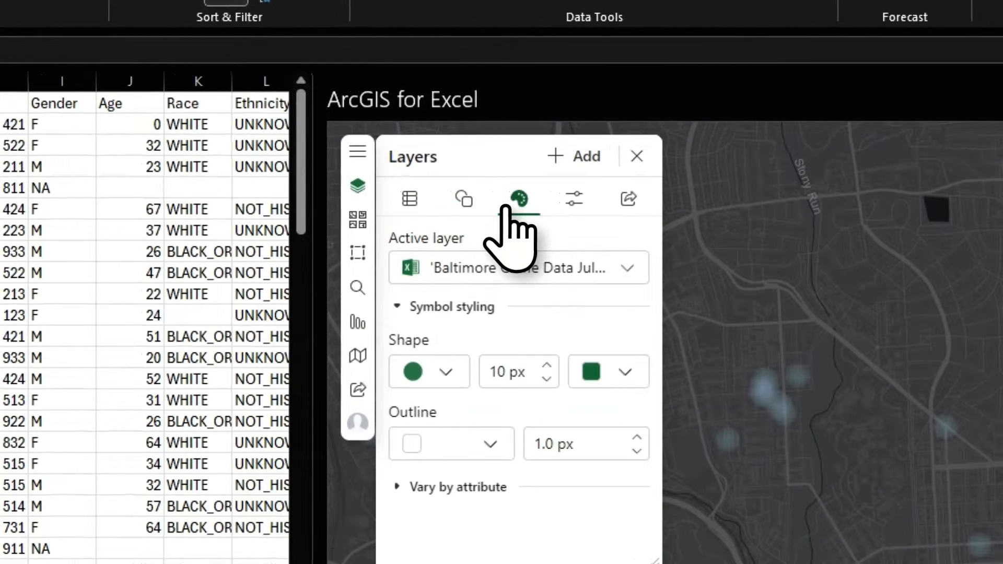
{"action": "left_click", "coordinate": [559, 208]}
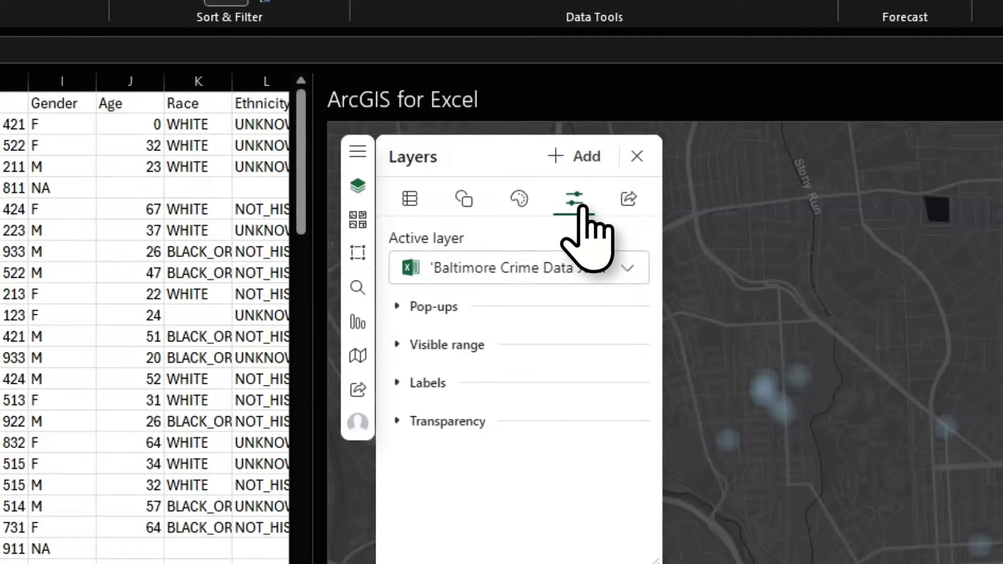
{"action": "left_click", "coordinate": [450, 347]}
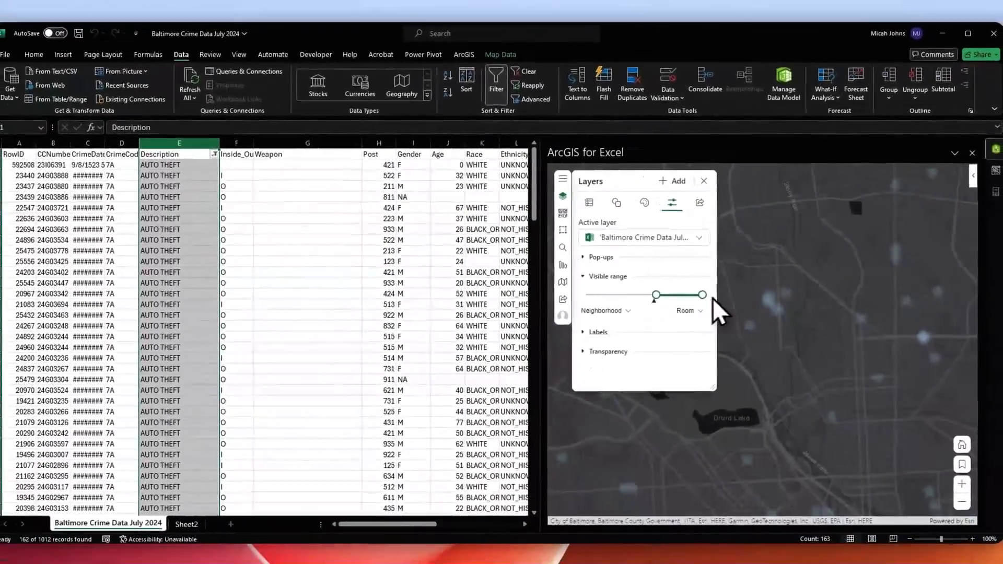
{"action": "mouse_move", "coordinate": [644, 308]}
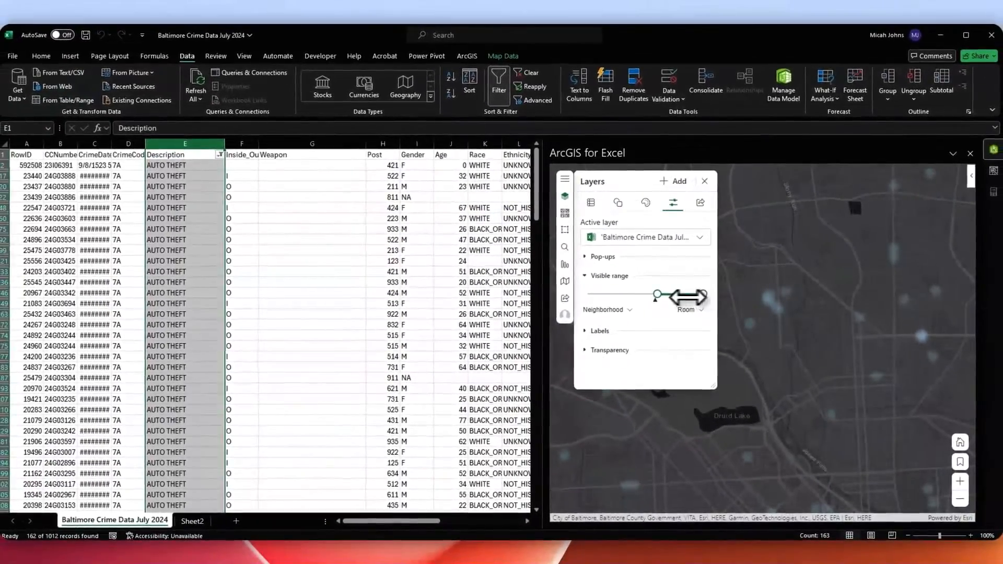
{"action": "scroll", "coordinate": [768, 337], "scroll_direction": "down", "scroll_amount": 1}
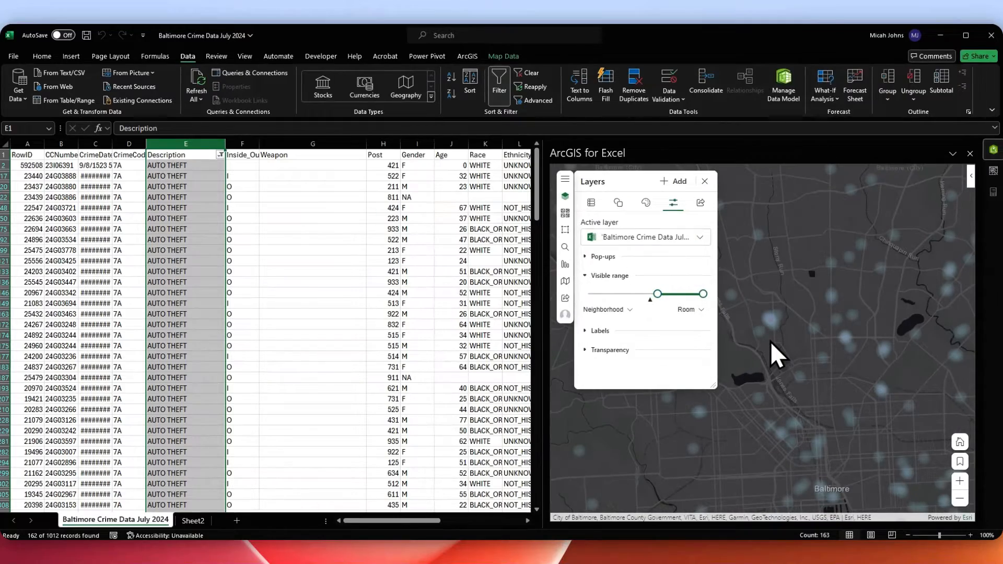
{"action": "scroll", "coordinate": [769, 340], "scroll_direction": "up", "scroll_amount": 2}
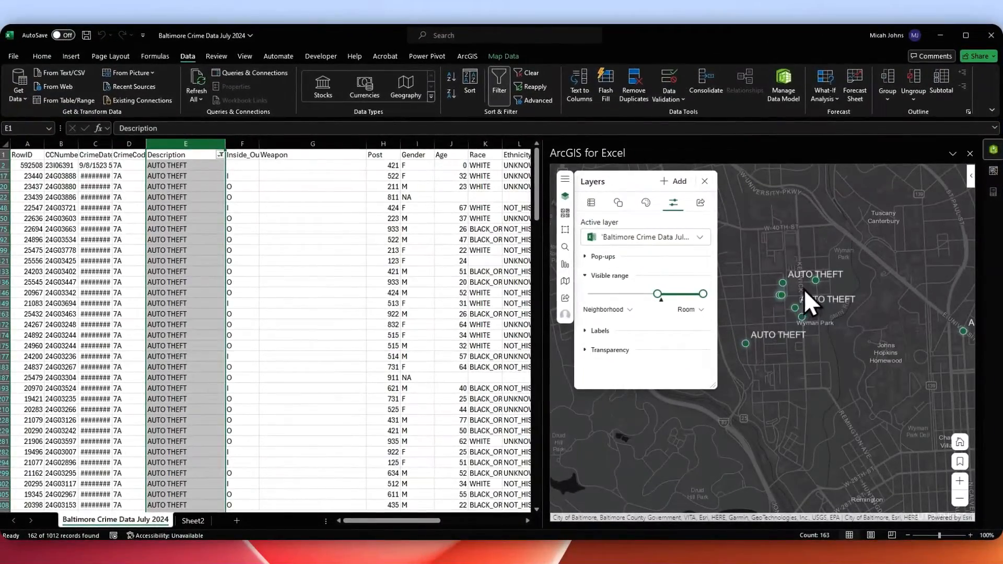
{"action": "scroll", "coordinate": [742, 303], "scroll_direction": "down", "scroll_amount": 1}
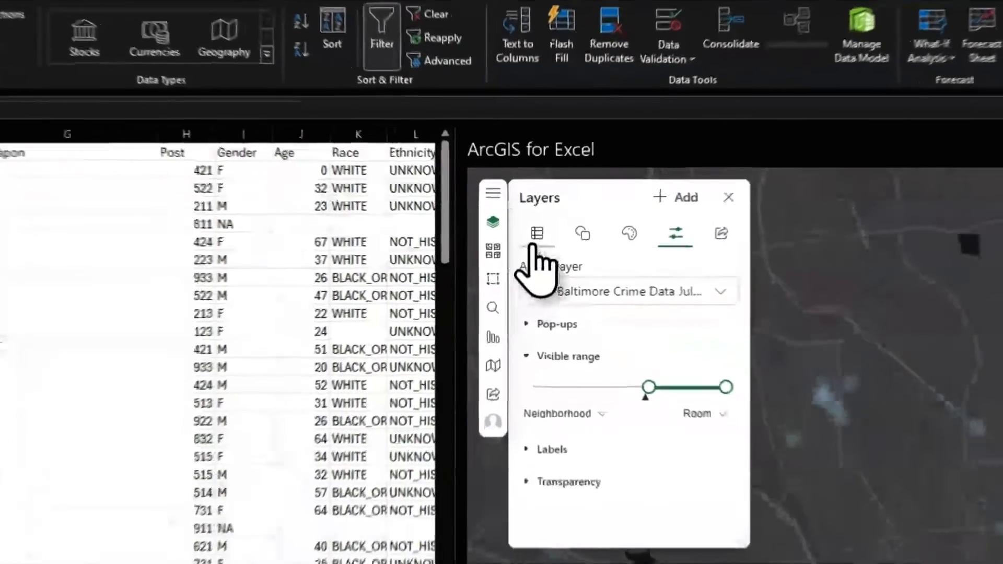
- Set the Baltimore Crime Heat Map's visible range to World through Neighborhood scale
{"action": "left_click", "coordinate": [590, 203]}
{"action": "left_click", "coordinate": [631, 256]}
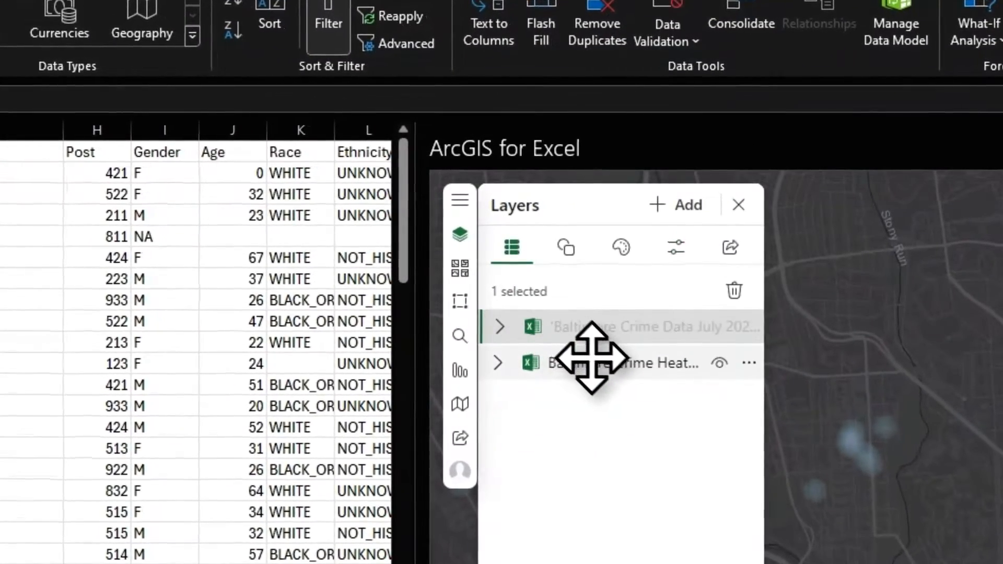
{"action": "left_click", "coordinate": [676, 247]}
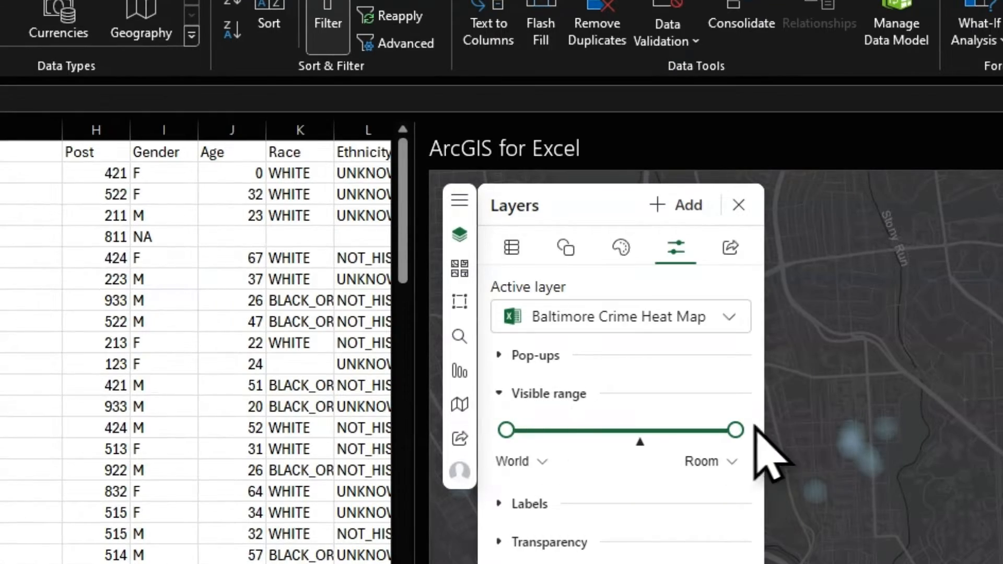
{"action": "scroll", "coordinate": [900, 515], "scroll_direction": "down", "scroll_amount": 4}
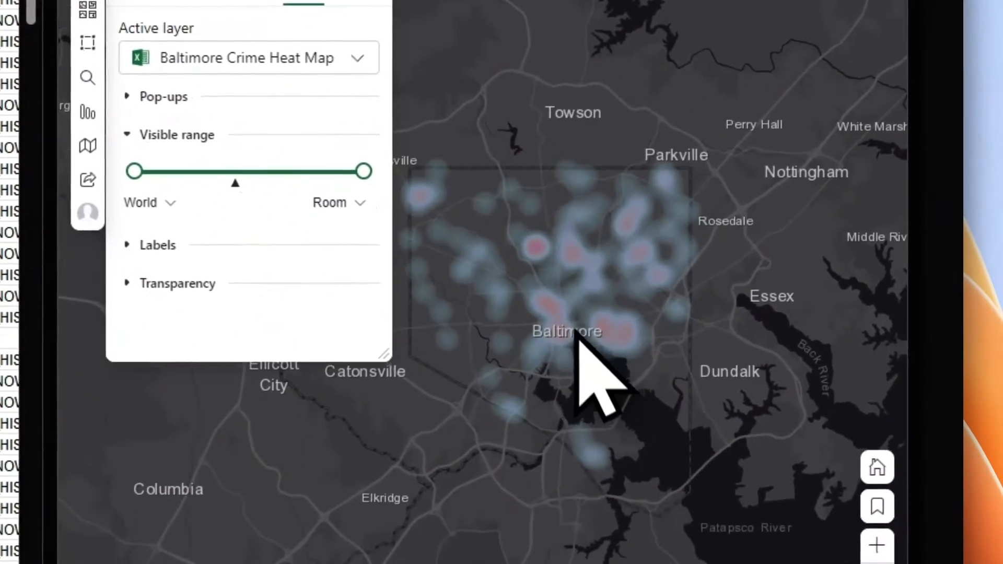
{"action": "scroll", "coordinate": [577, 334], "scroll_direction": "up", "scroll_amount": 6}
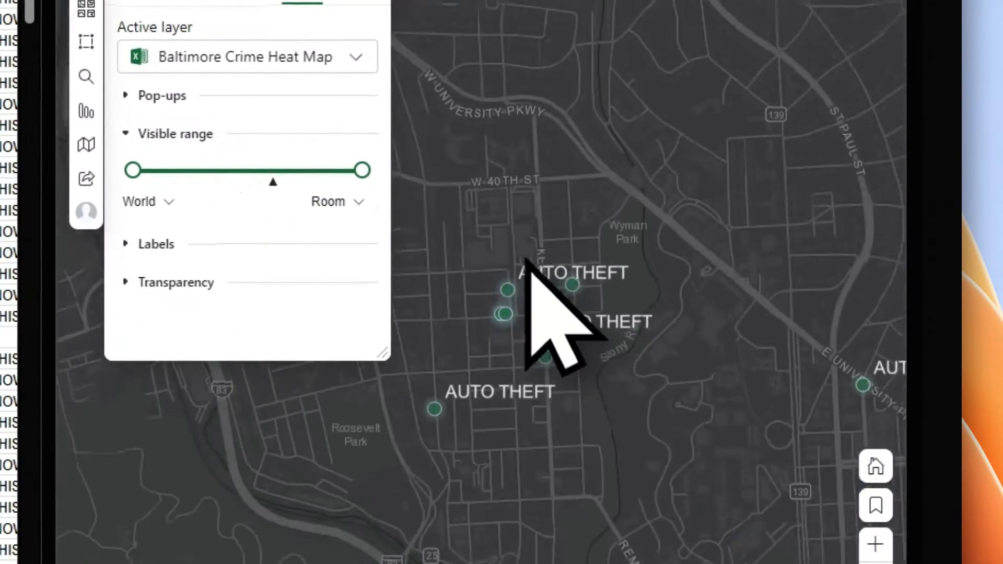
{"action": "mouse_move", "coordinate": [366, 175]}
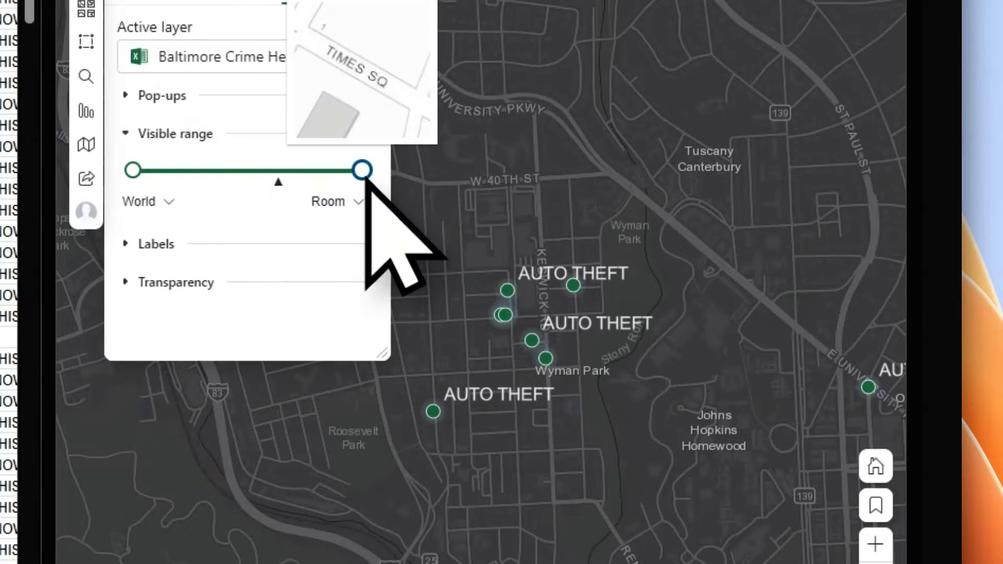
{"action": "left_click_drag", "start_coordinate": [366, 175], "coordinate": [278, 186]}
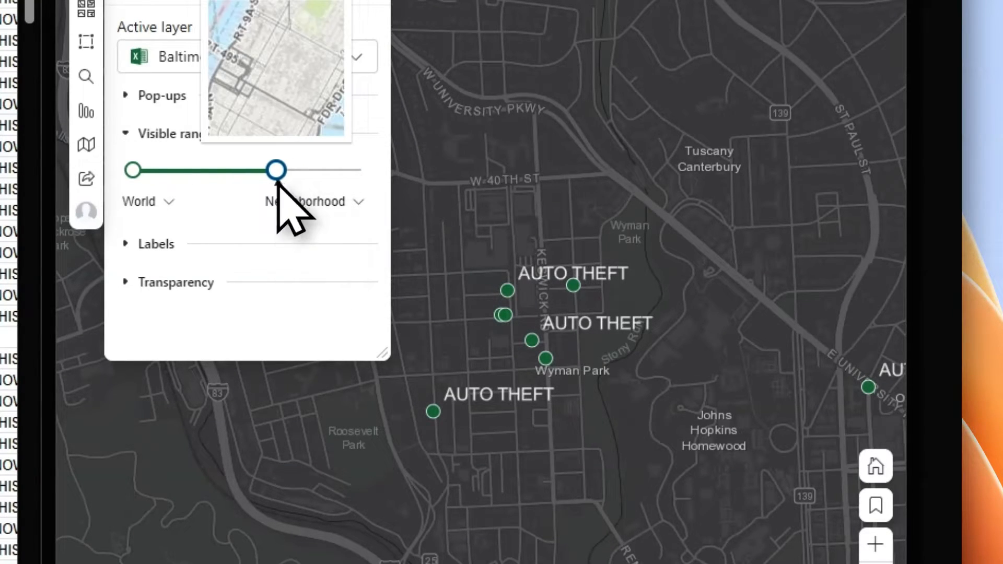
- Zoom in and out to check the heat map gives way to labelled crime points up close
{"action": "scroll", "coordinate": [655, 459], "scroll_direction": "down", "scroll_amount": 2}
{"action": "scroll", "coordinate": [601, 387], "scroll_direction": "up", "scroll_amount": 3}
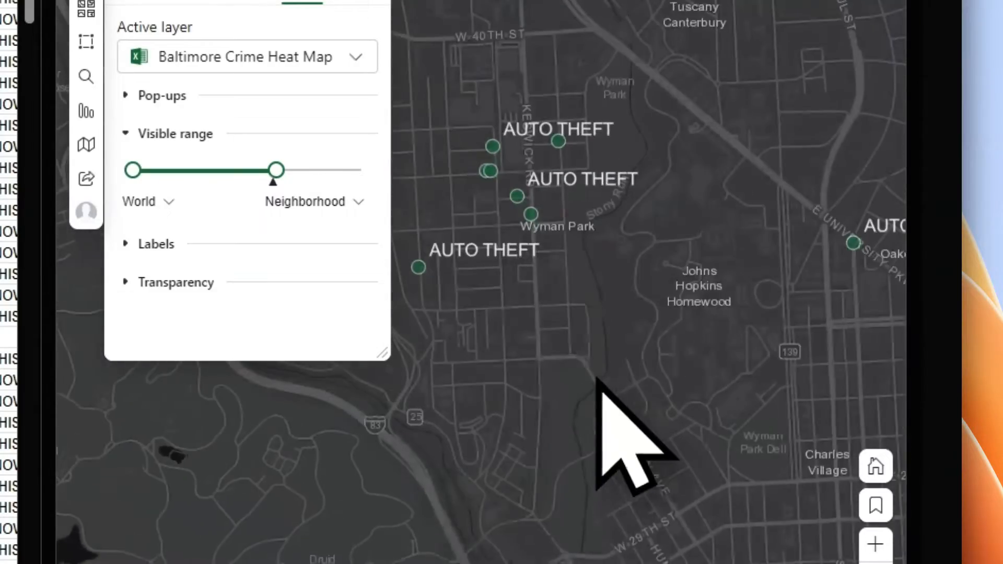
{"action": "scroll", "coordinate": [596, 377], "scroll_direction": "down", "scroll_amount": 2}
{"action": "scroll", "coordinate": [594, 377], "scroll_direction": "up", "scroll_amount": 2}
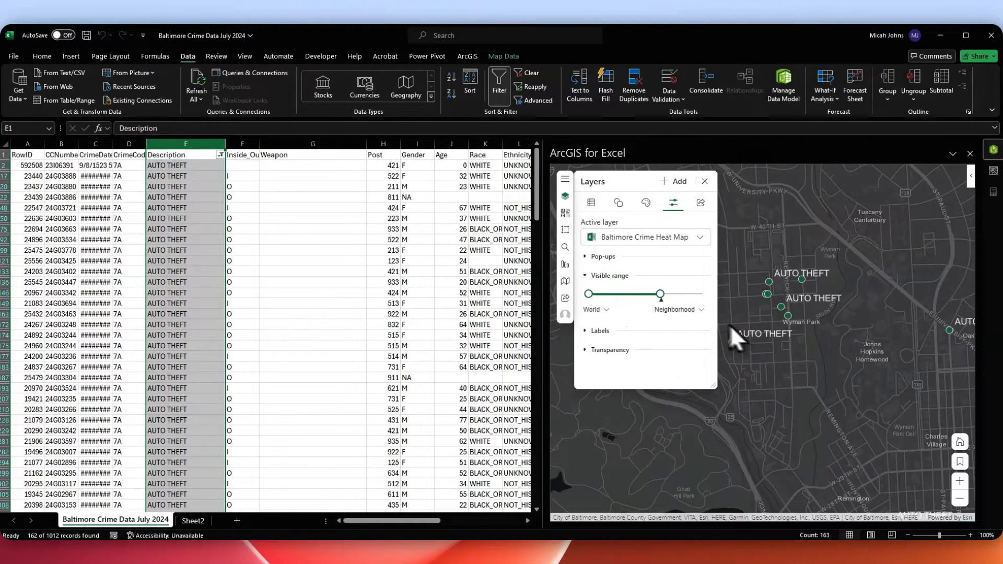
{"action": "scroll", "coordinate": [793, 357], "scroll_direction": "down", "scroll_amount": 2}
{"action": "scroll", "coordinate": [816, 369], "scroll_direction": "up", "scroll_amount": 2}
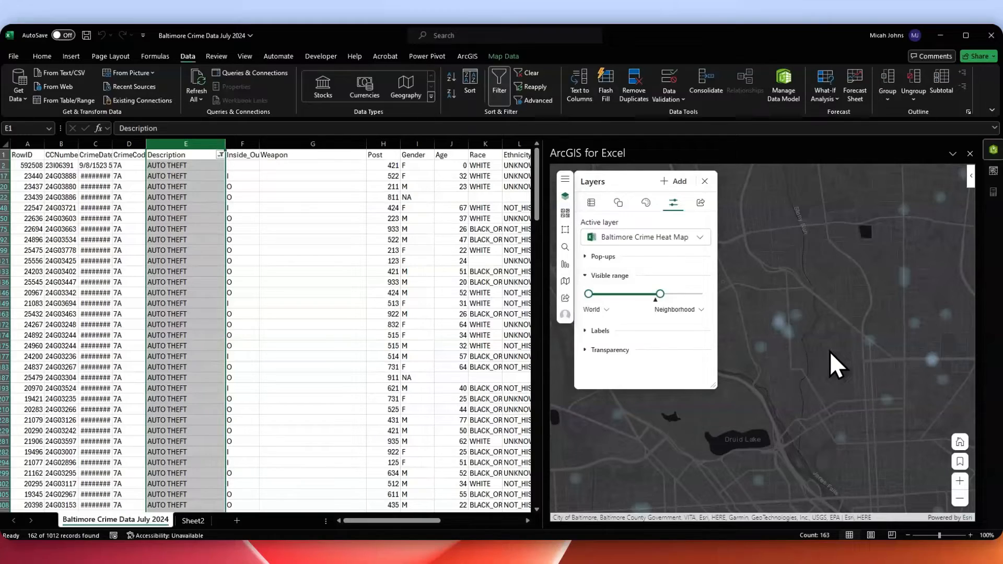
{"action": "scroll", "coordinate": [829, 361], "scroll_direction": "down", "scroll_amount": 3}
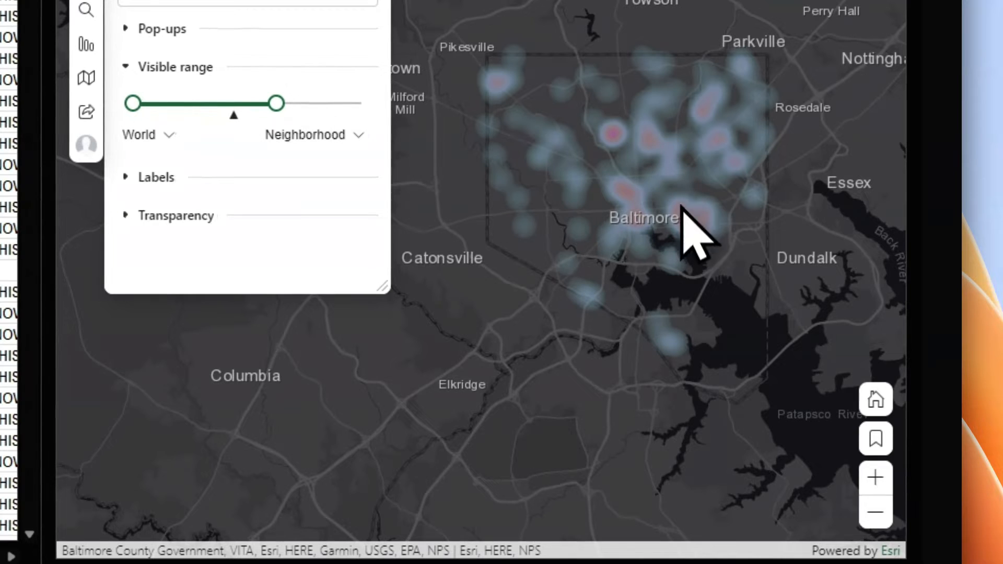
{"action": "scroll", "coordinate": [723, 217], "scroll_direction": "up", "scroll_amount": 2}
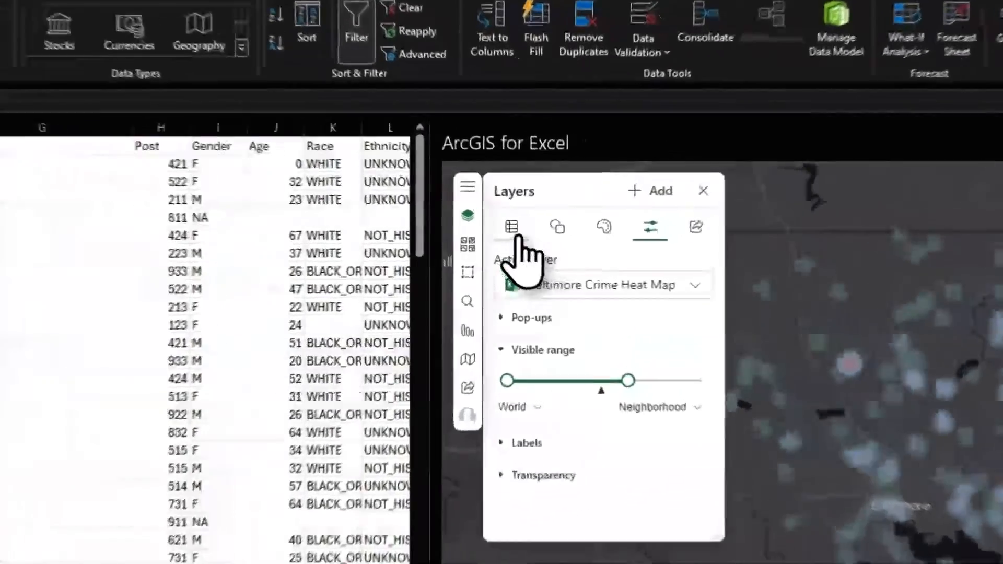
- Look over the crime data layer's properties, then bring up the heat map's styling options
{"action": "left_click", "coordinate": [591, 202]}
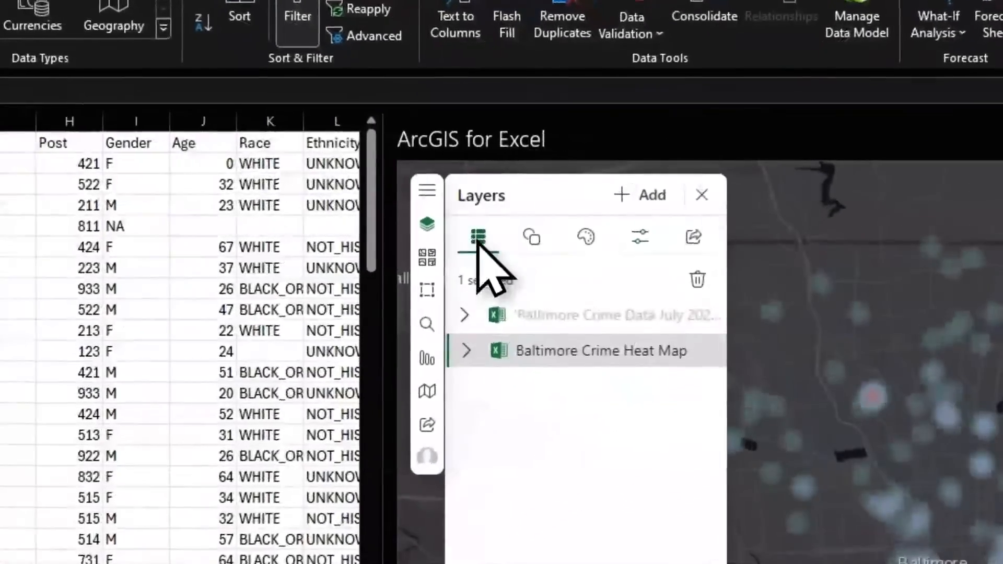
{"action": "left_click", "coordinate": [604, 241]}
{"action": "left_click", "coordinate": [635, 256]}
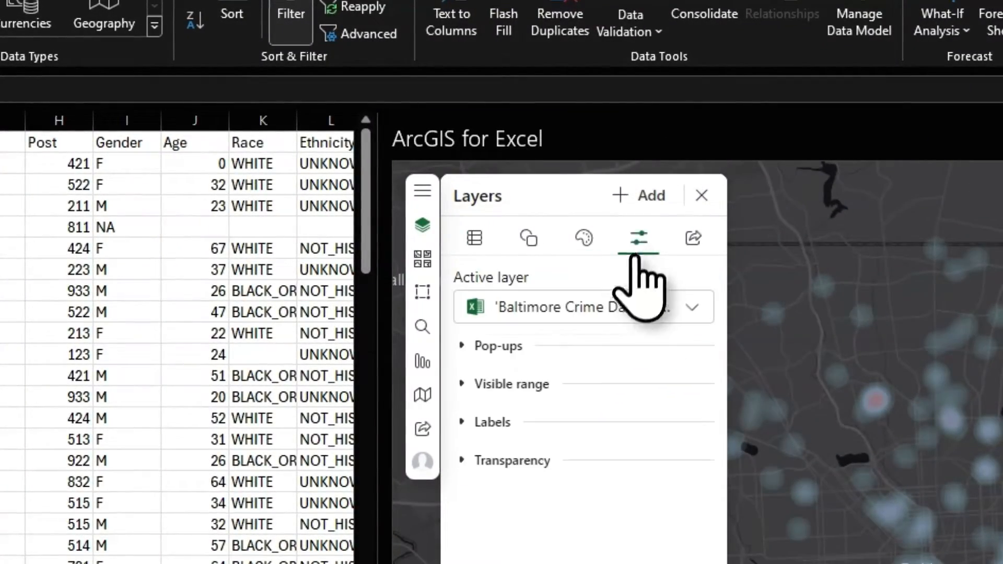
{"action": "left_click", "coordinate": [583, 238]}
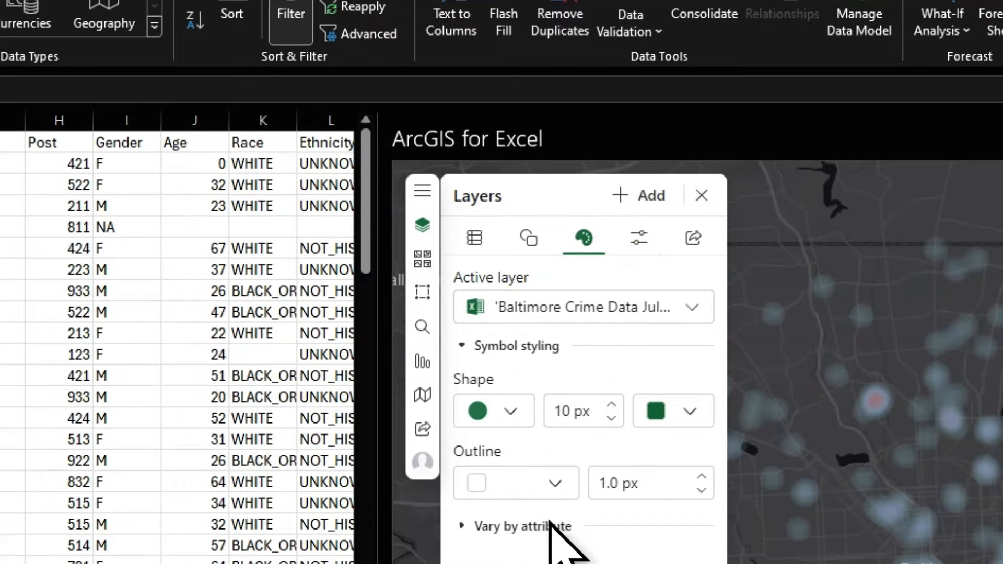
{"action": "left_click", "coordinate": [473, 239]}
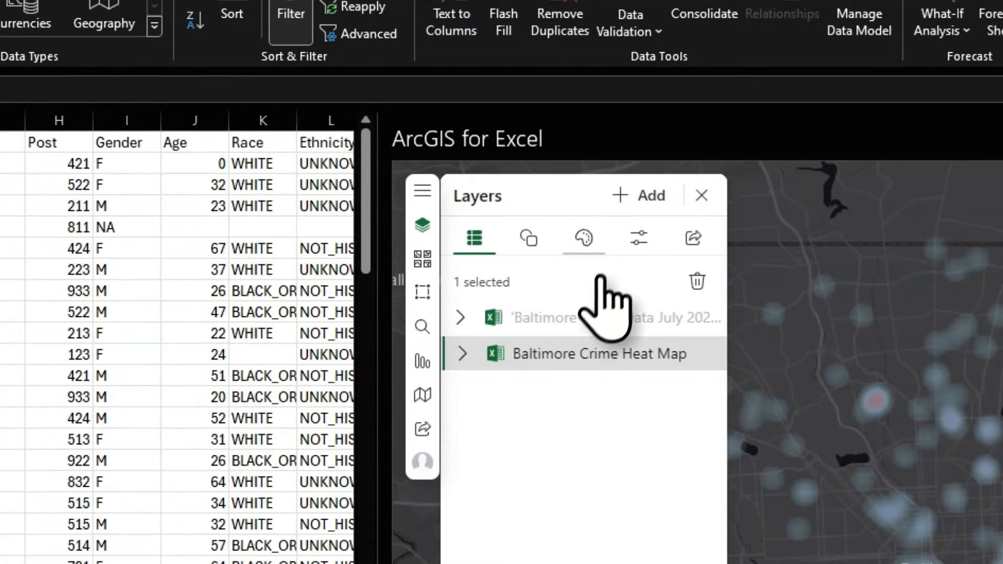
{"action": "left_click", "coordinate": [583, 238]}
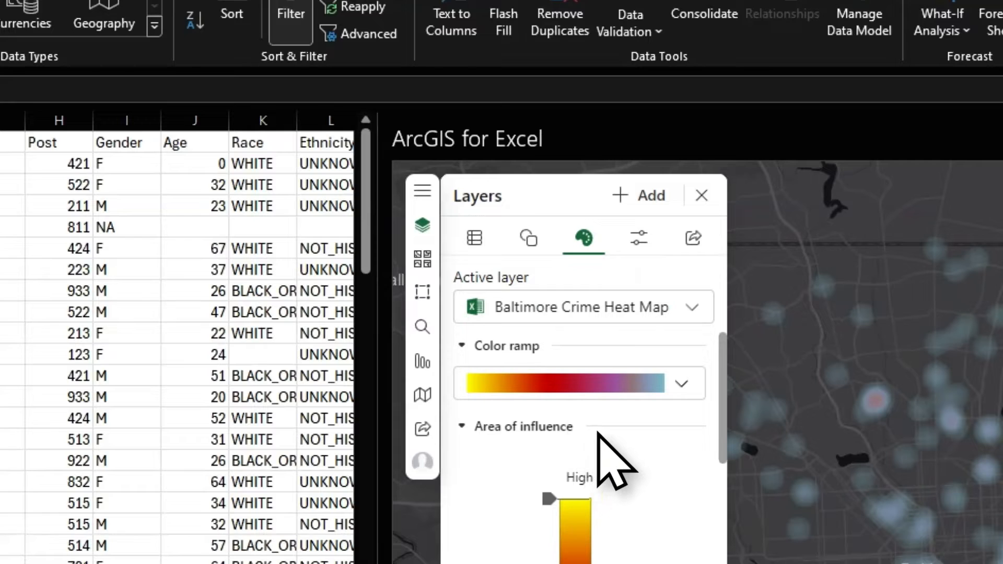
- Shrink the heat map's blur radius to small tight dots and go back to the layer list
{"action": "scroll", "coordinate": [599, 434], "scroll_direction": "down", "scroll_amount": 5}
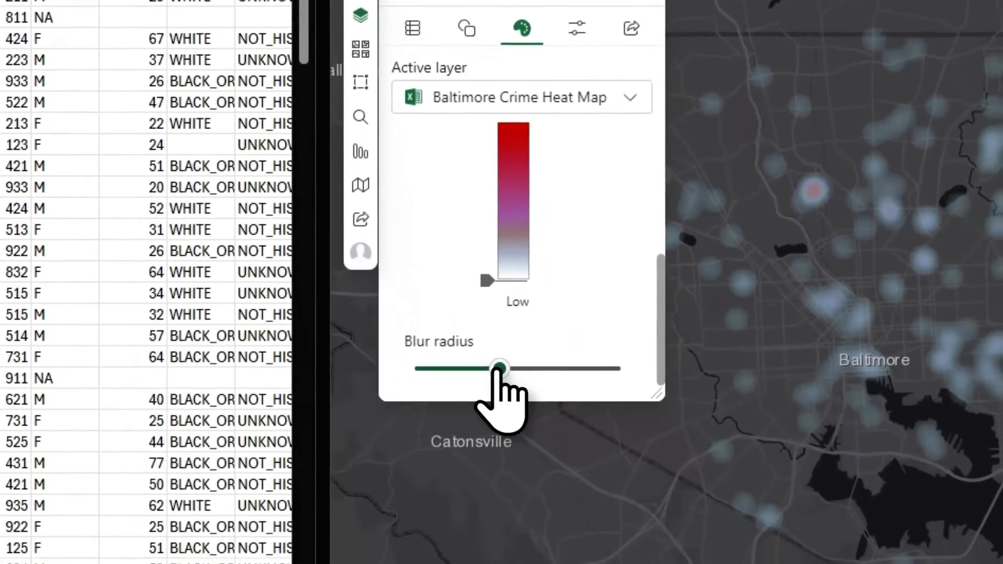
{"action": "left_click_drag", "start_coordinate": [559, 563], "coordinate": [519, 563]}
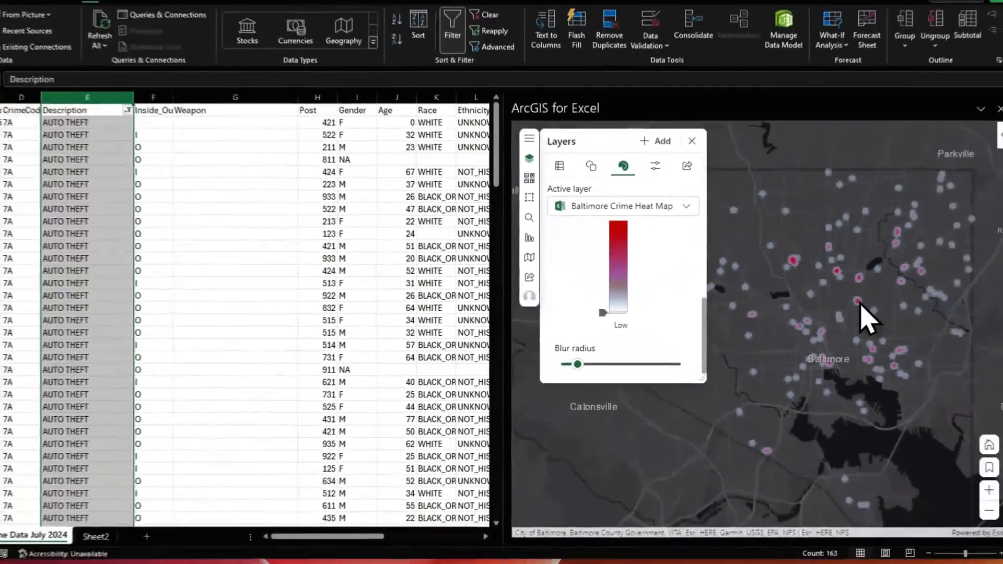
{"action": "scroll", "coordinate": [920, 224], "scroll_direction": "up", "scroll_amount": 5}
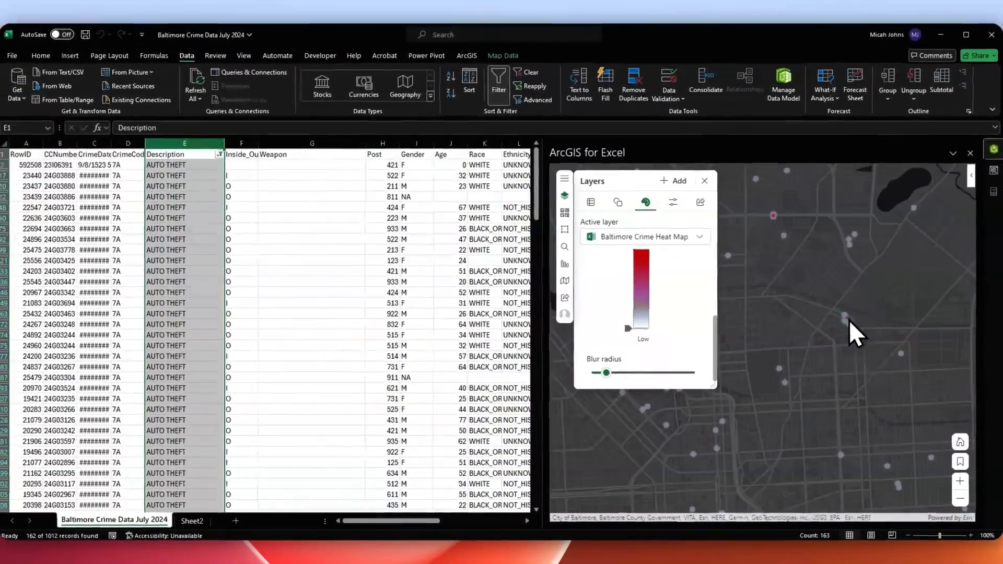
{"action": "scroll", "coordinate": [850, 328], "scroll_direction": "up", "scroll_amount": 4}
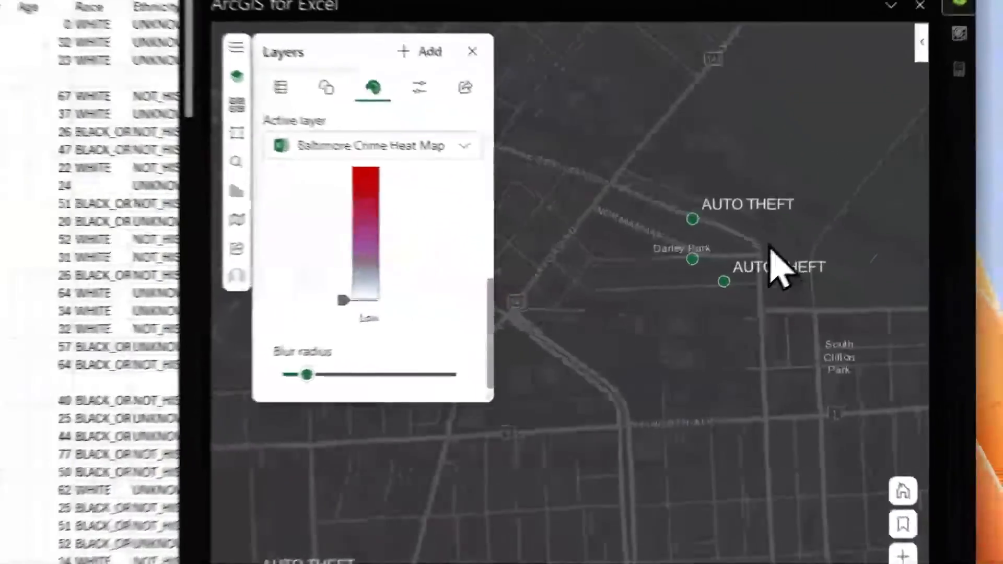
{"action": "scroll", "coordinate": [673, 250], "scroll_direction": "up", "scroll_amount": 2}
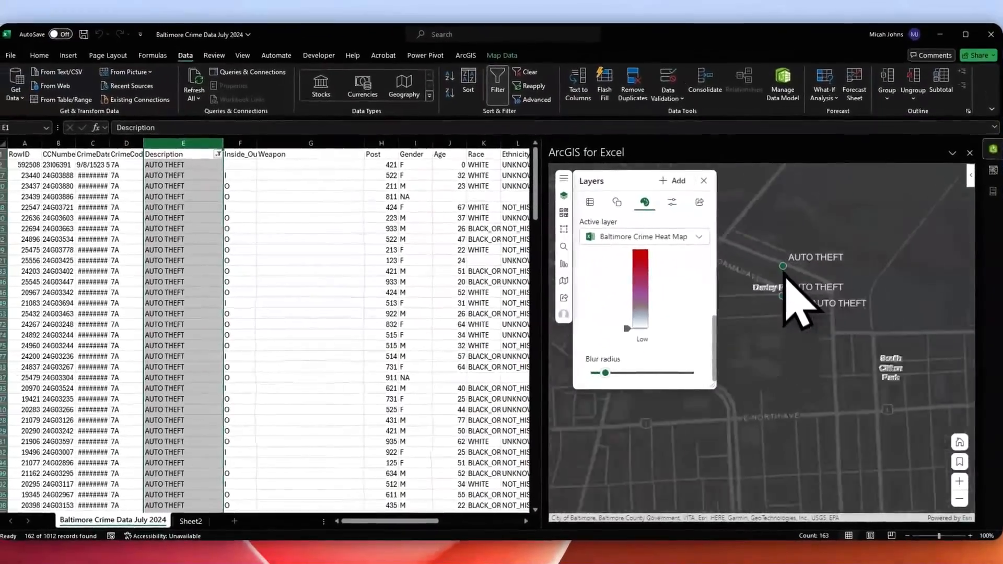
{"action": "scroll", "coordinate": [574, 245], "scroll_direction": "down", "scroll_amount": 3}
{"action": "scroll", "coordinate": [808, 302], "scroll_direction": "down", "scroll_amount": 2}
{"action": "scroll", "coordinate": [806, 293], "scroll_direction": "down", "scroll_amount": 1}
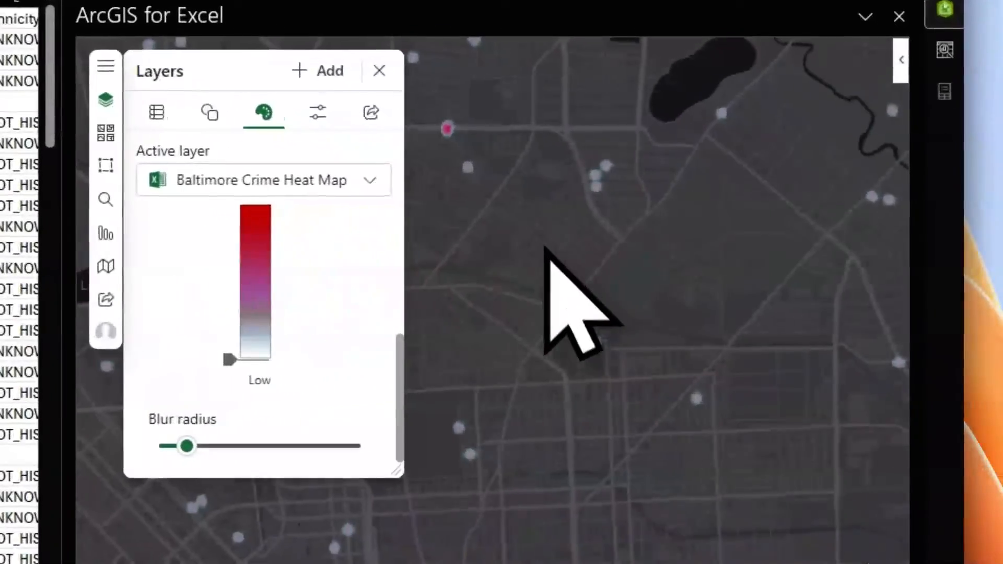
{"action": "scroll", "coordinate": [812, 305], "scroll_direction": "up", "scroll_amount": 3}
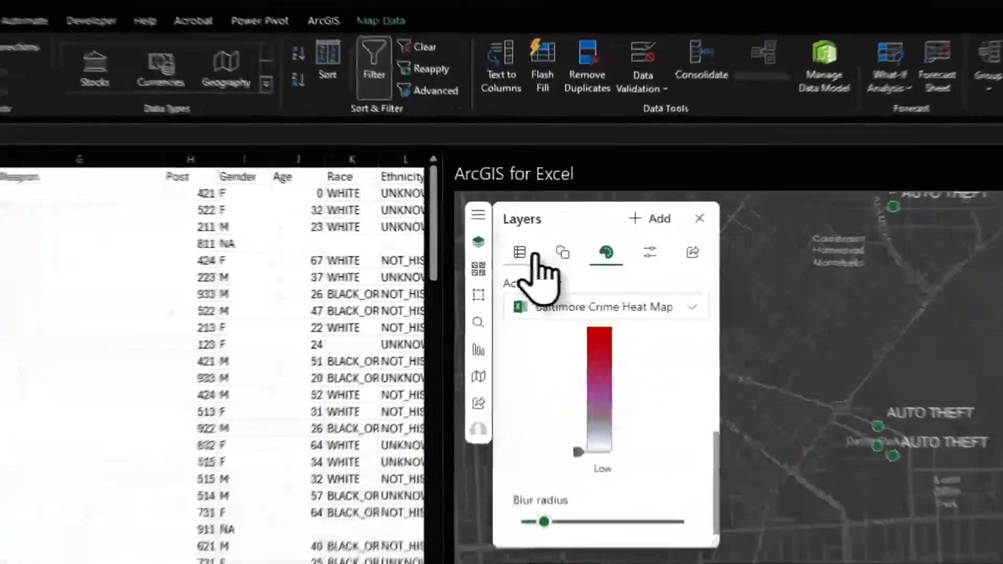
{"action": "left_click", "coordinate": [592, 202]}
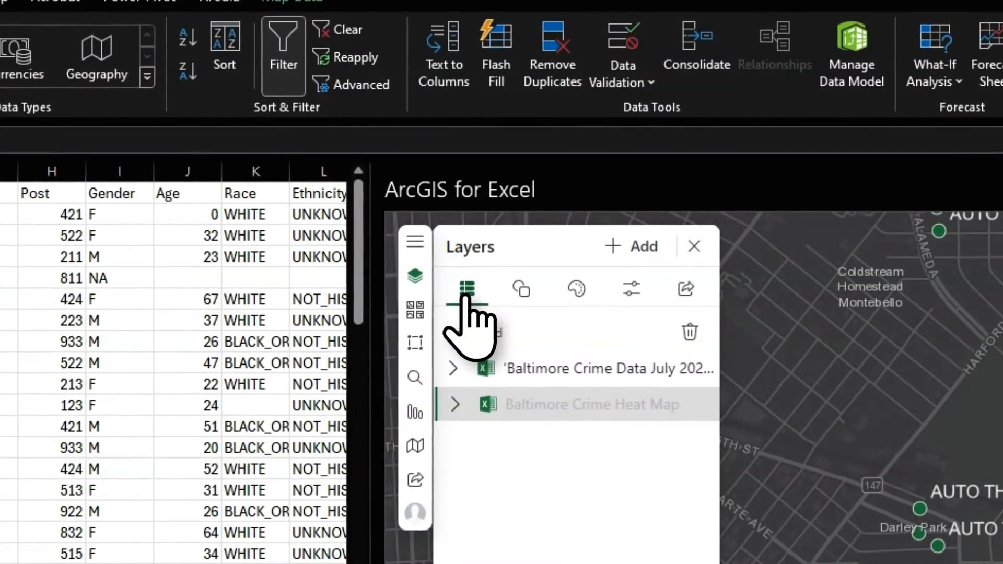